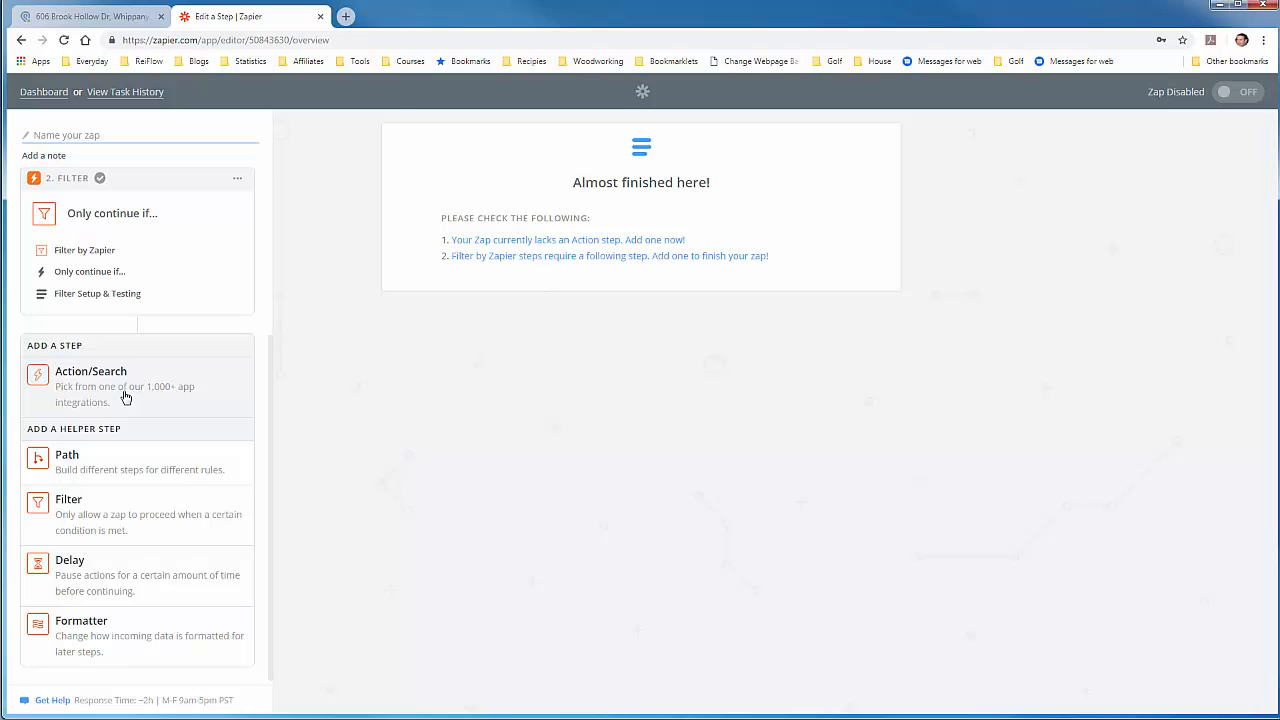
Add a ConvertKit action step after the filter, using the Add Subscriber to Form action.
{"action": "left_click", "coordinate": [125, 397]}
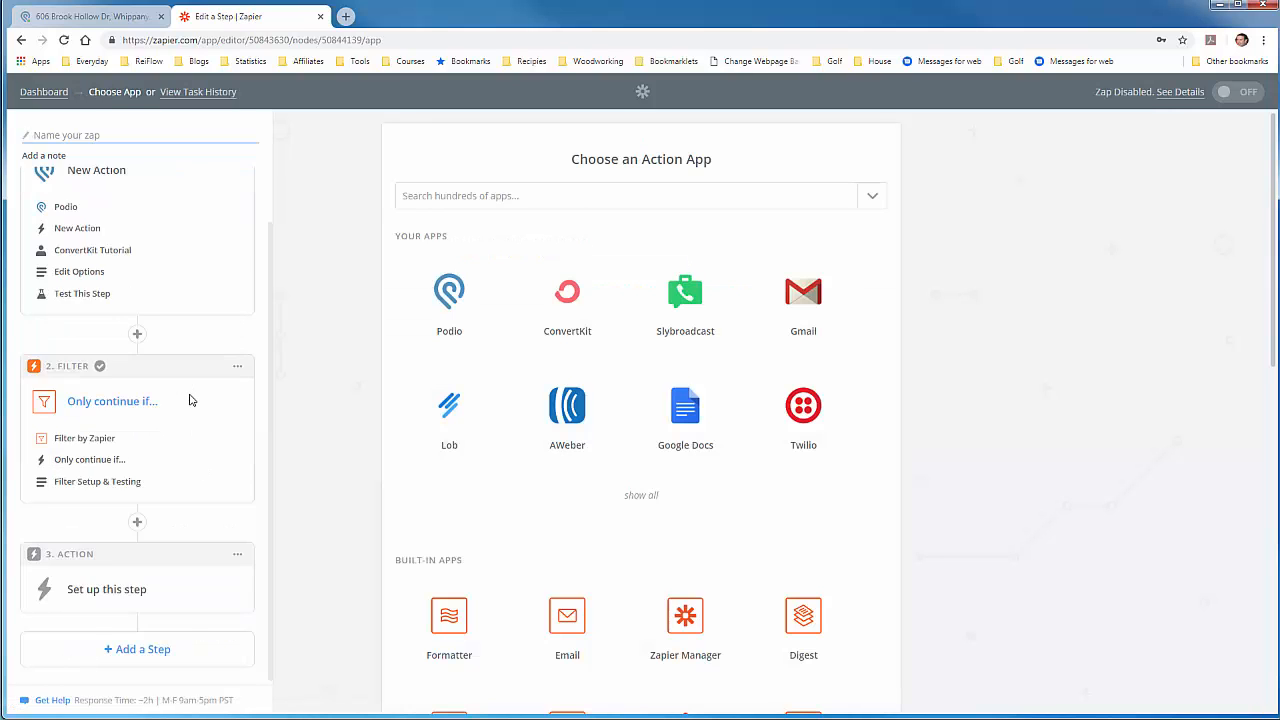
{"action": "left_click", "coordinate": [549, 189]}
{"action": "type", "text": "Converti"}
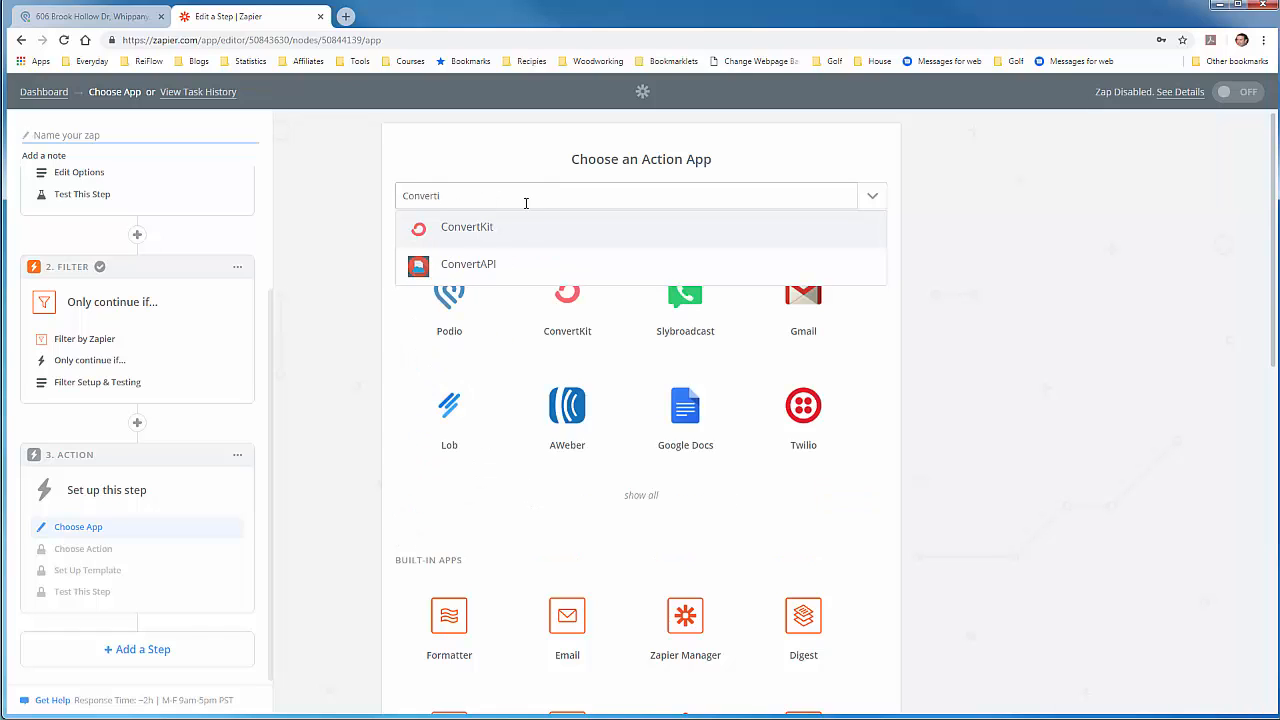
{"action": "left_click", "coordinate": [500, 229]}
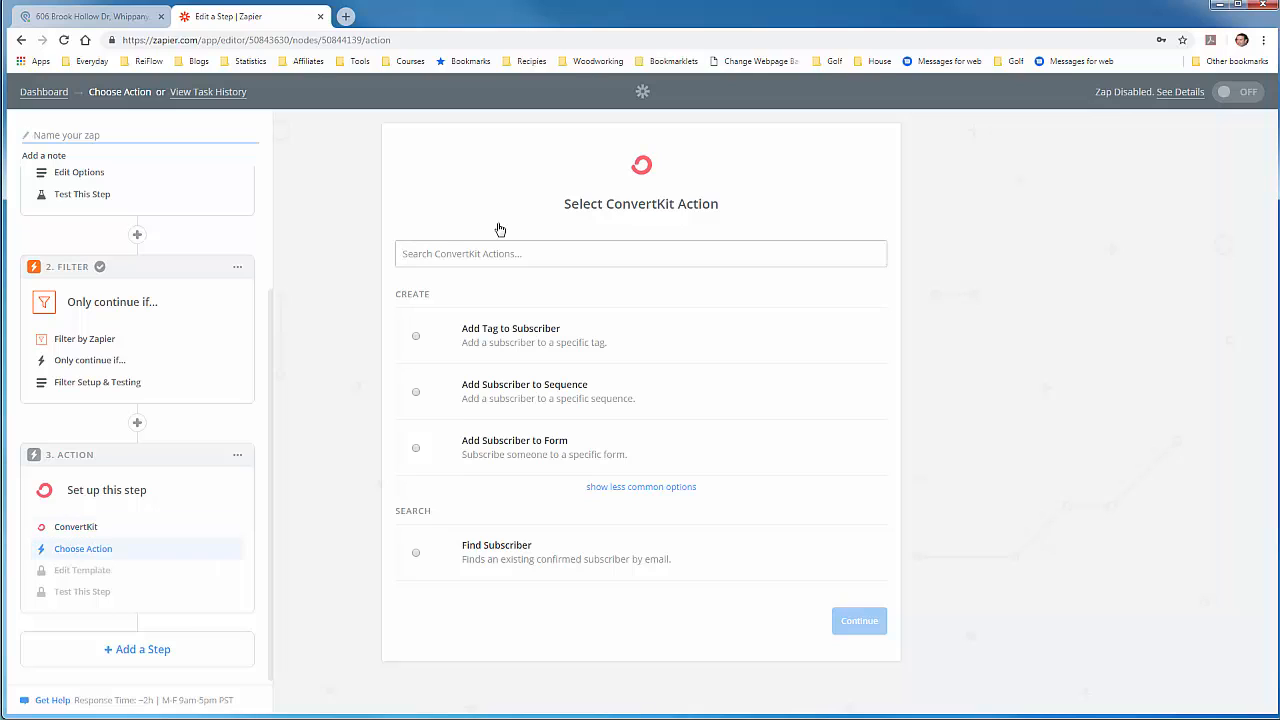
{"action": "left_click", "coordinate": [480, 446]}
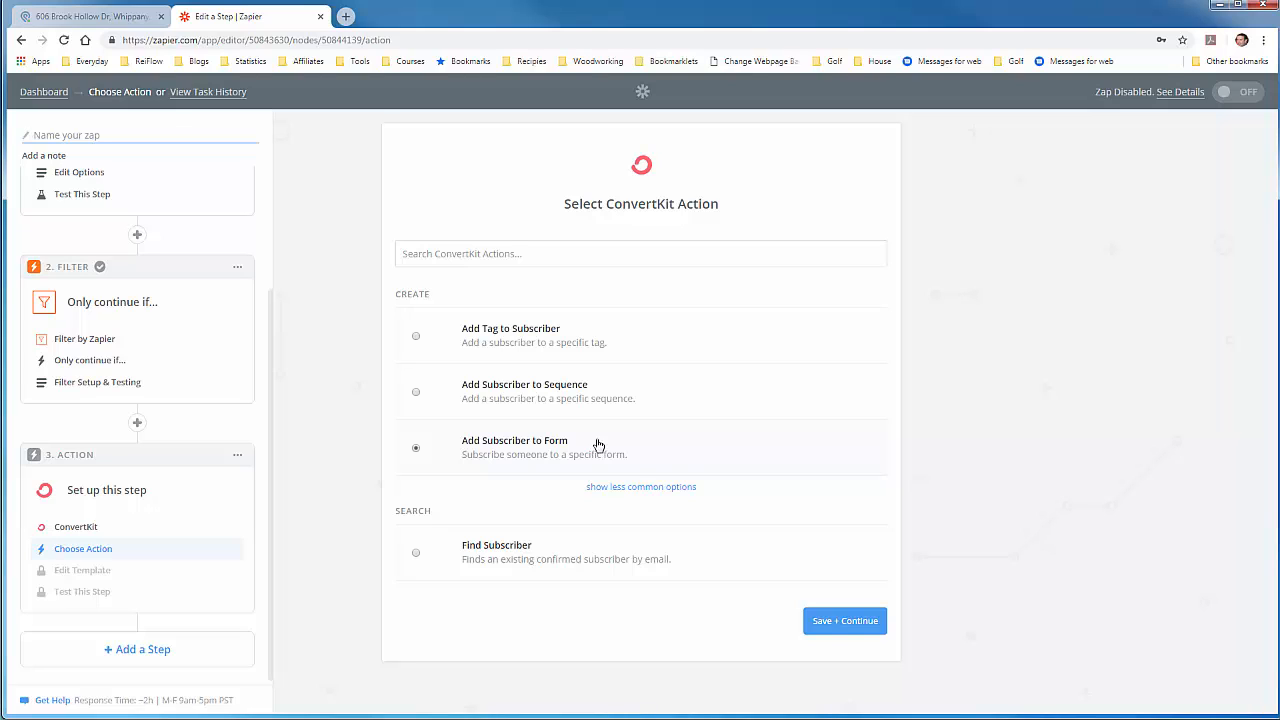
{"action": "left_click", "coordinate": [846, 624]}
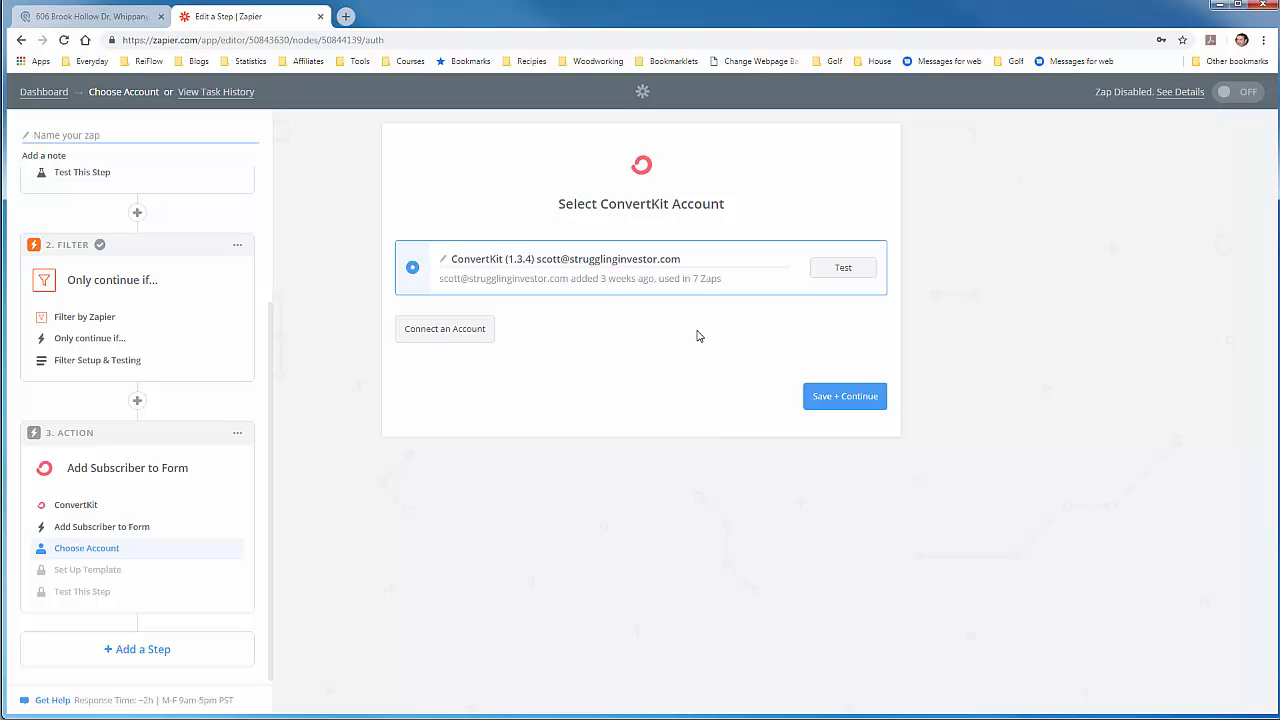
Start connecting another ConvertKit account, and open the ConvertKit account settings in a new browser tab.
{"action": "left_click", "coordinate": [480, 335]}
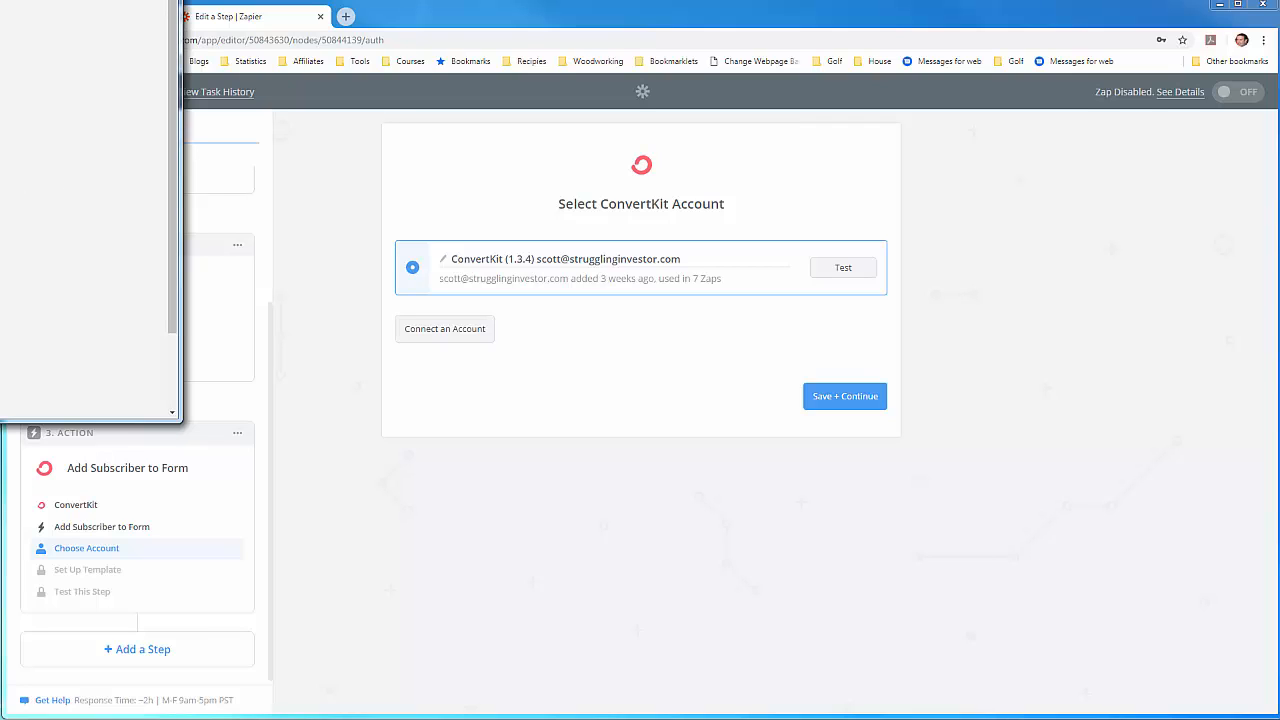
{"action": "left_click", "coordinate": [452, 20]}
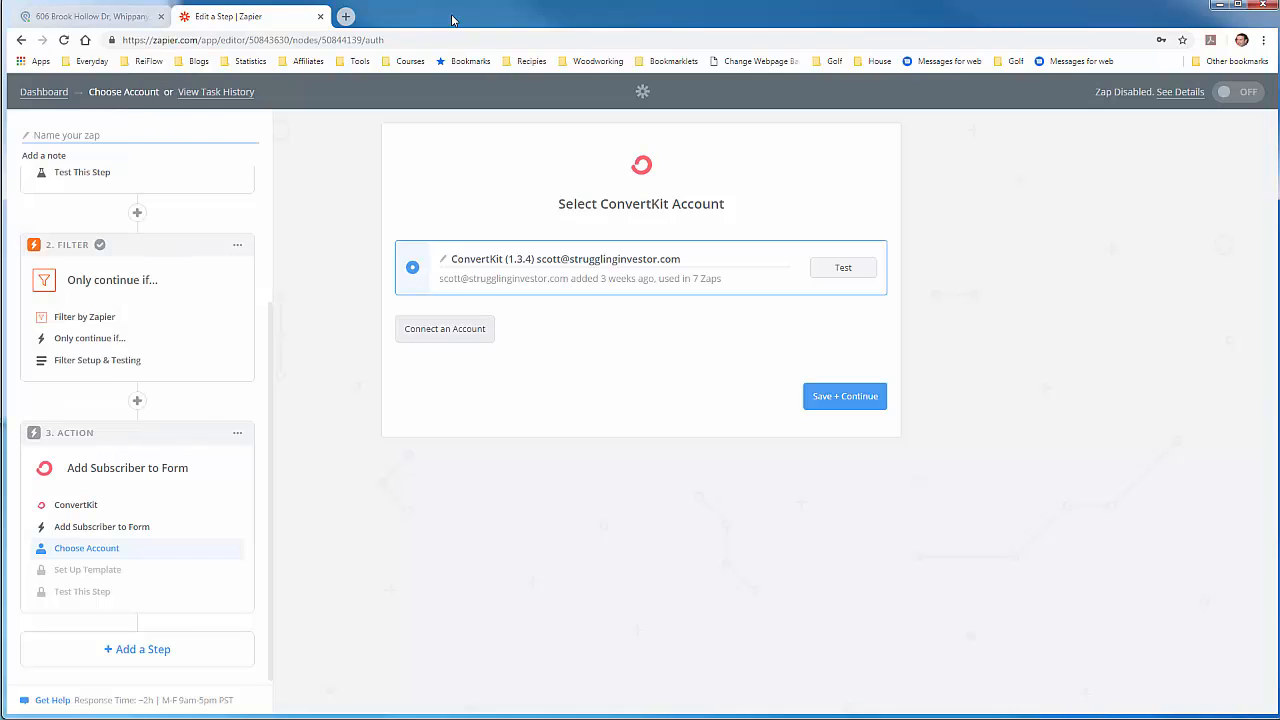
{"action": "left_click", "coordinate": [345, 16]}
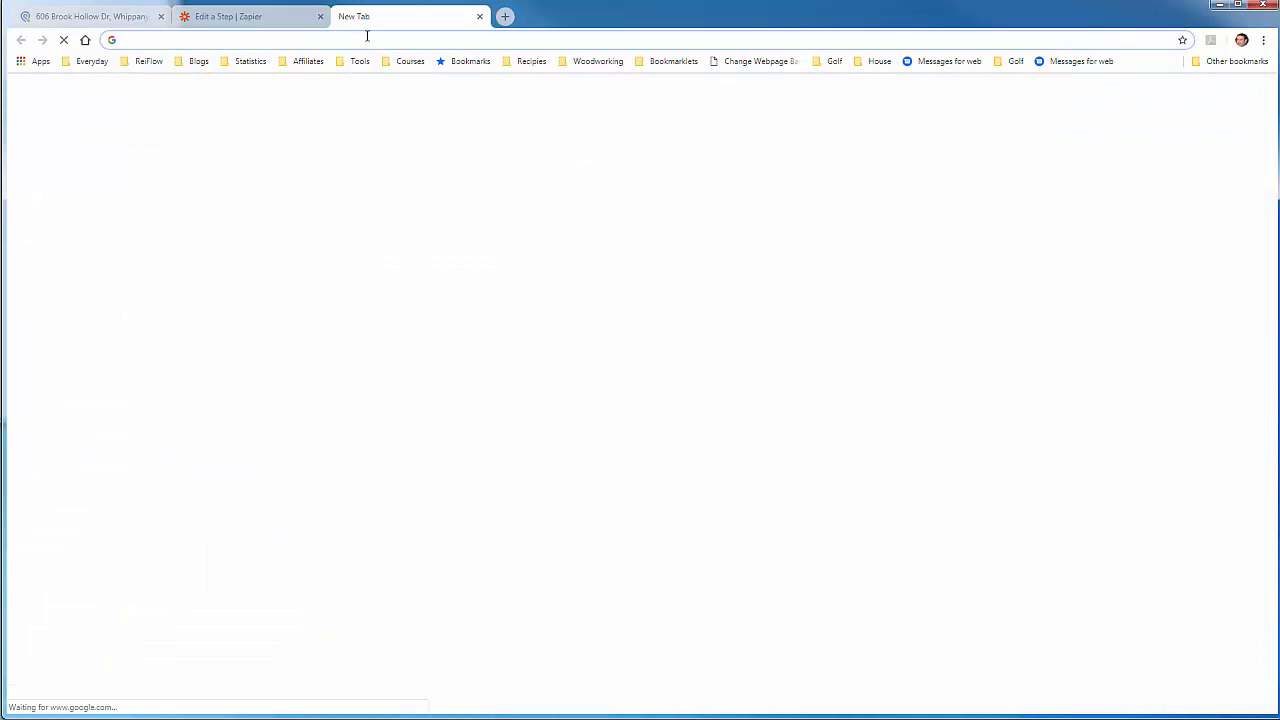
{"action": "type", "text": "Convert"}
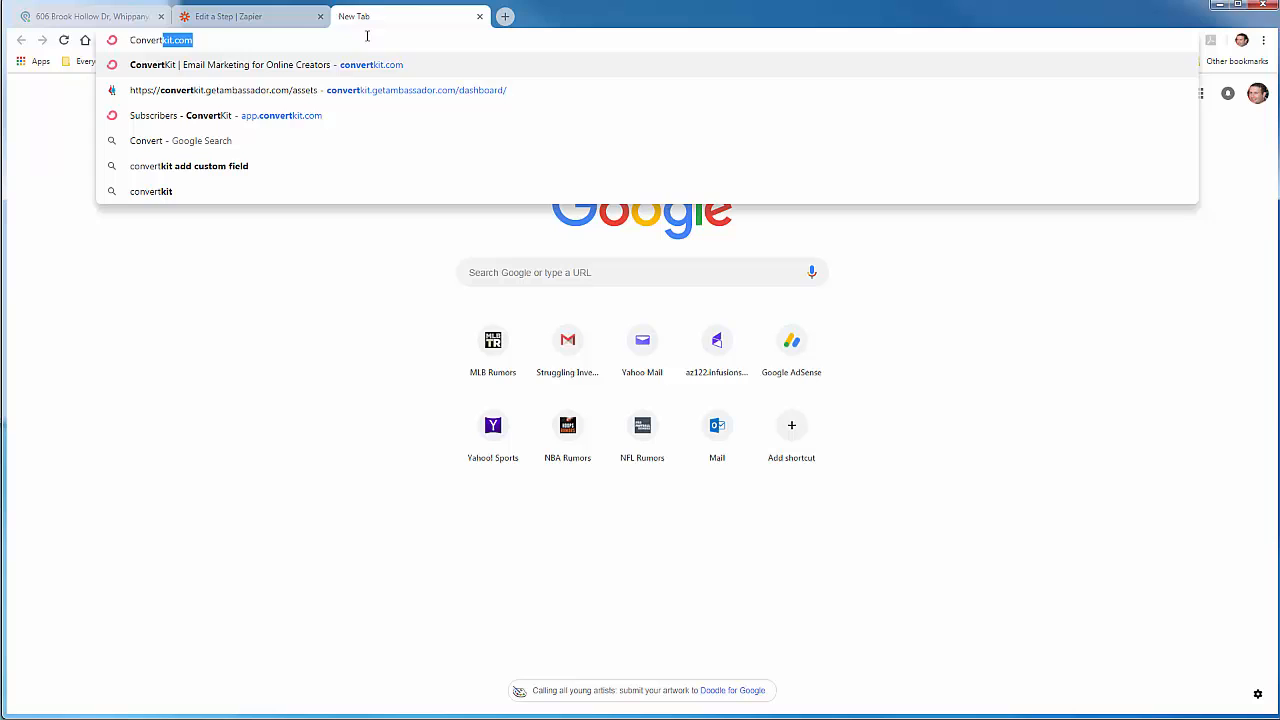
{"action": "key", "text": "Return"}
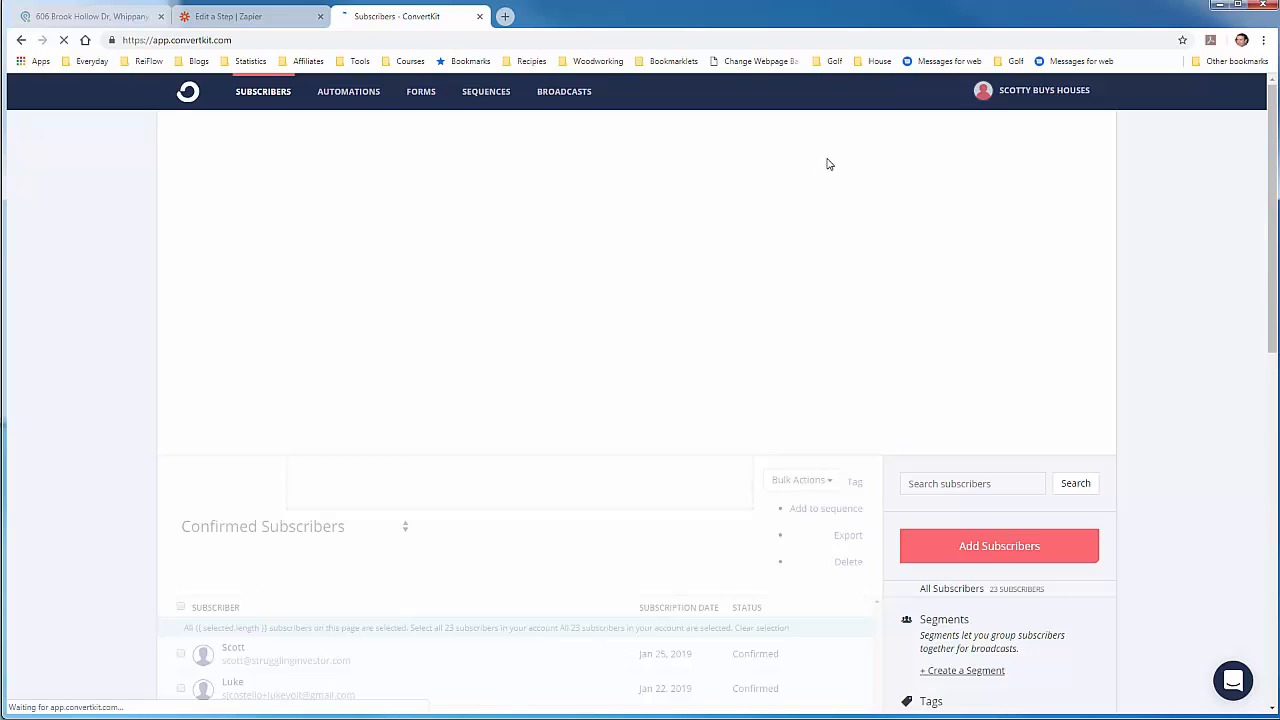
{"action": "left_click", "coordinate": [1026, 94]}
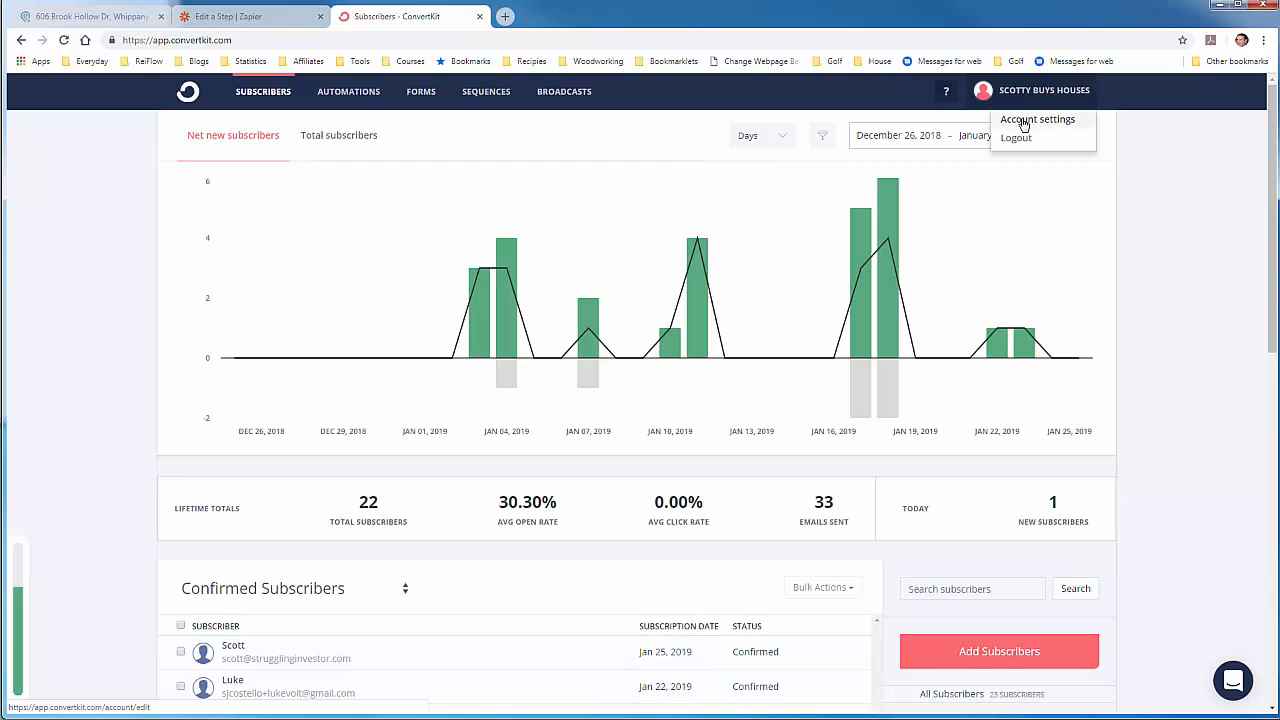
{"action": "left_click", "coordinate": [1024, 121]}
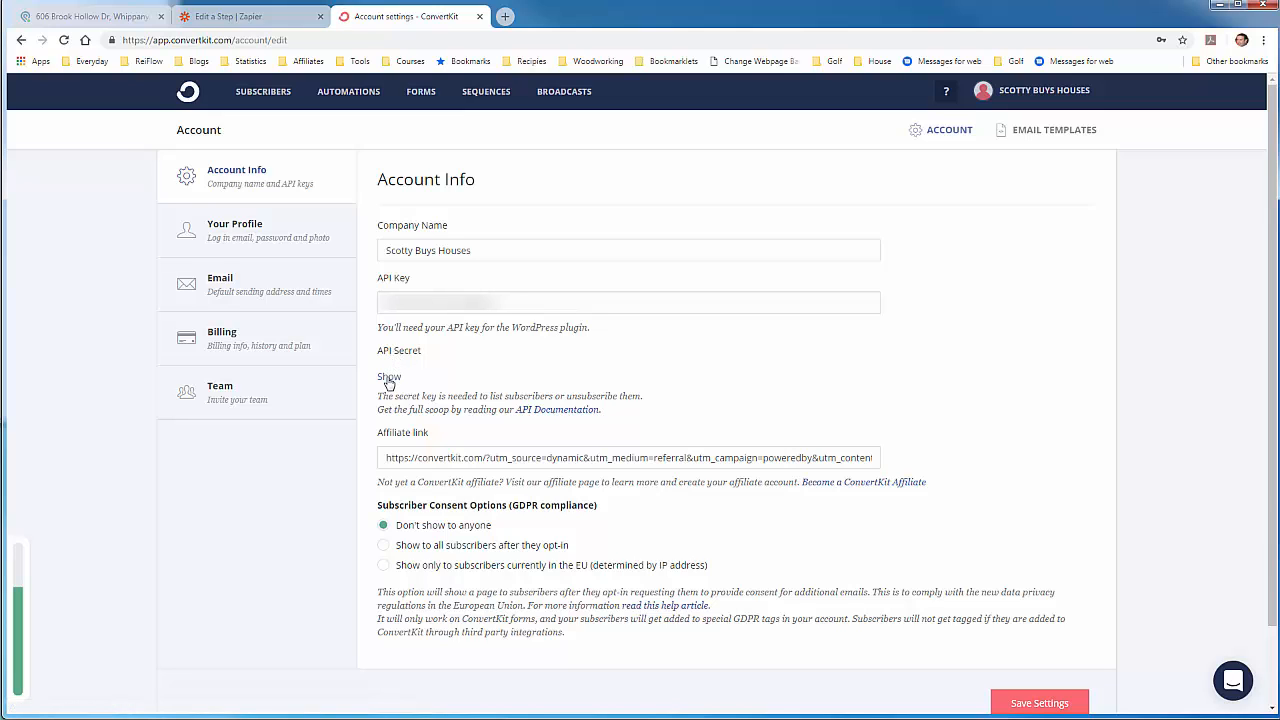
Reveal the API Secret in the ConvertKit account info and copy it.
{"action": "left_click", "coordinate": [389, 378]}
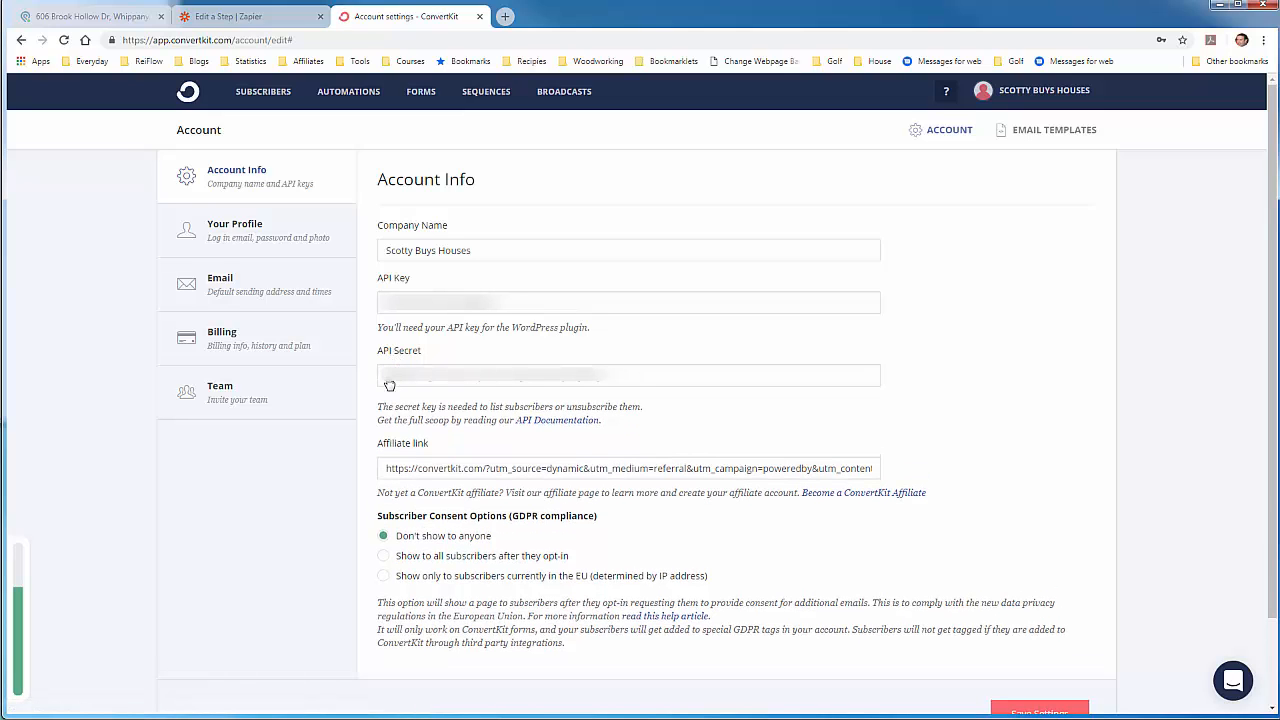
{"action": "left_click_drag", "start_coordinate": [383, 376], "coordinate": [655, 379]}
{"action": "right_click", "coordinate": [553, 378]}
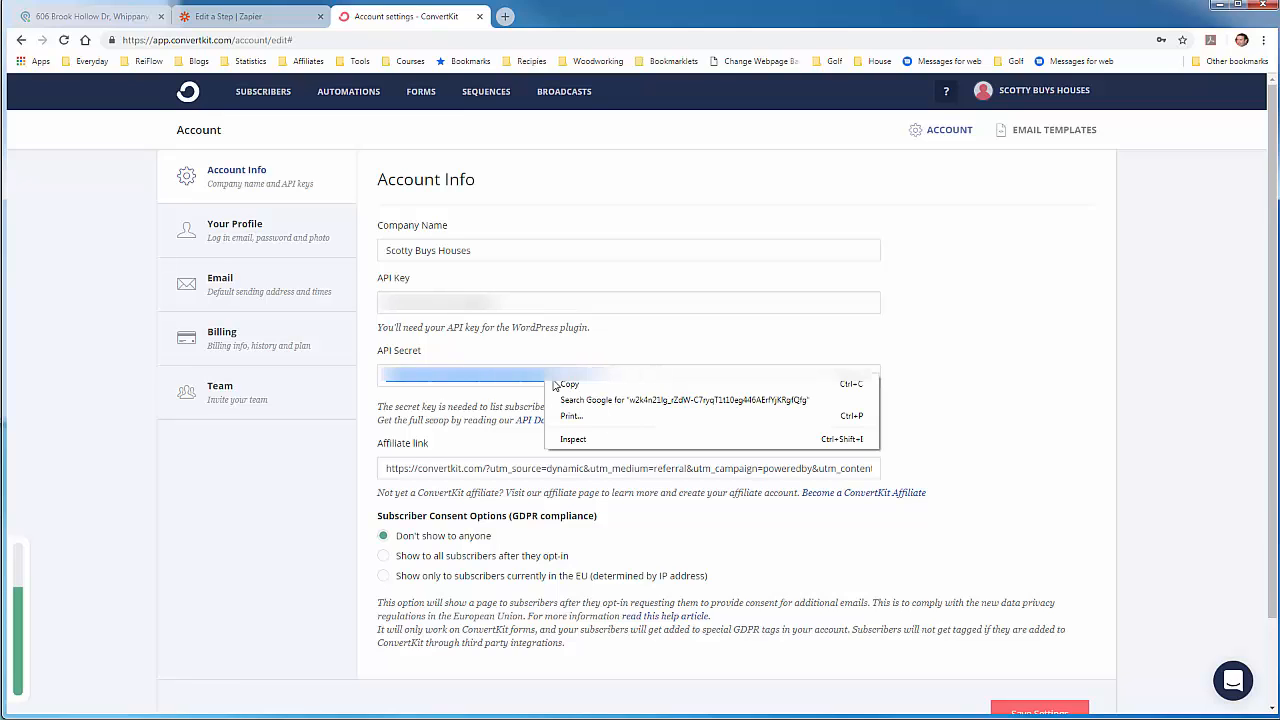
{"action": "left_click", "coordinate": [565, 382]}
Paste the API Secret into Zapier's connection window to authorize access, and close the ConvertKit account settings.
{"action": "key", "text": "alt+Tab"}
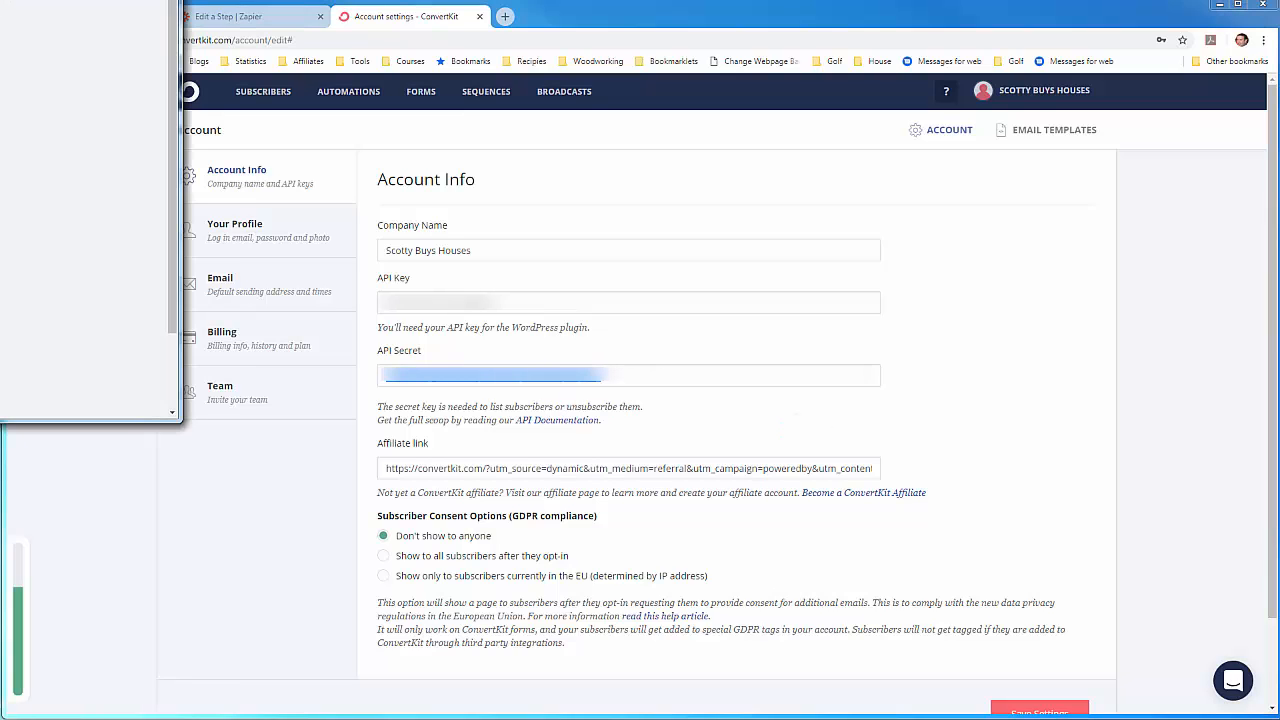
{"action": "left_click_drag", "start_coordinate": [0, 0], "coordinate": [597, 117]}
{"action": "right_click", "coordinate": [450, 354]}
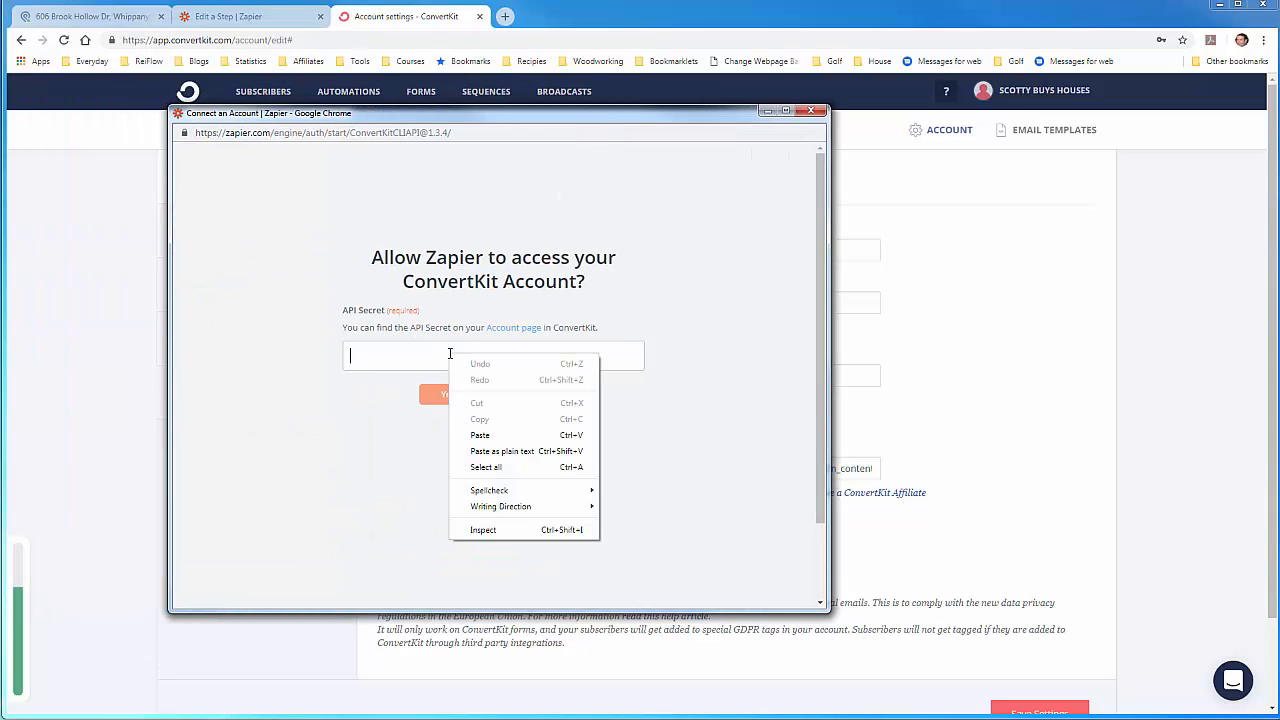
{"action": "left_click", "coordinate": [501, 437]}
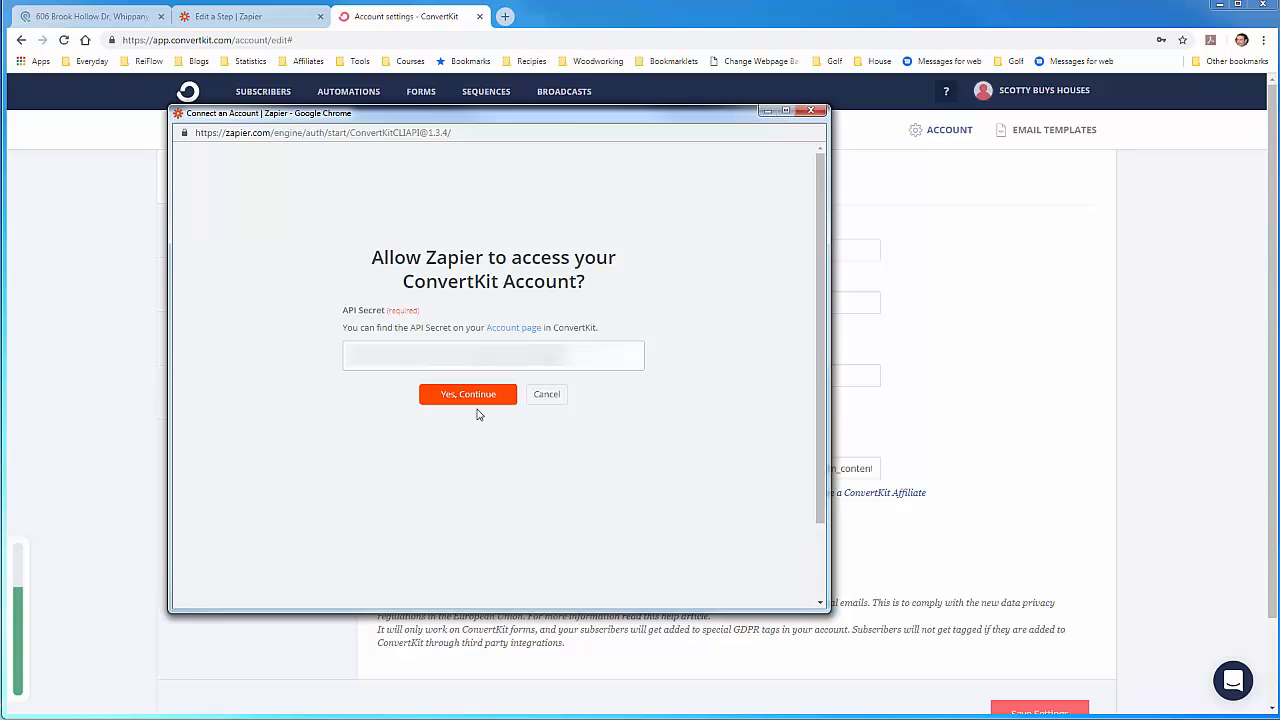
{"action": "left_click", "coordinate": [470, 399]}
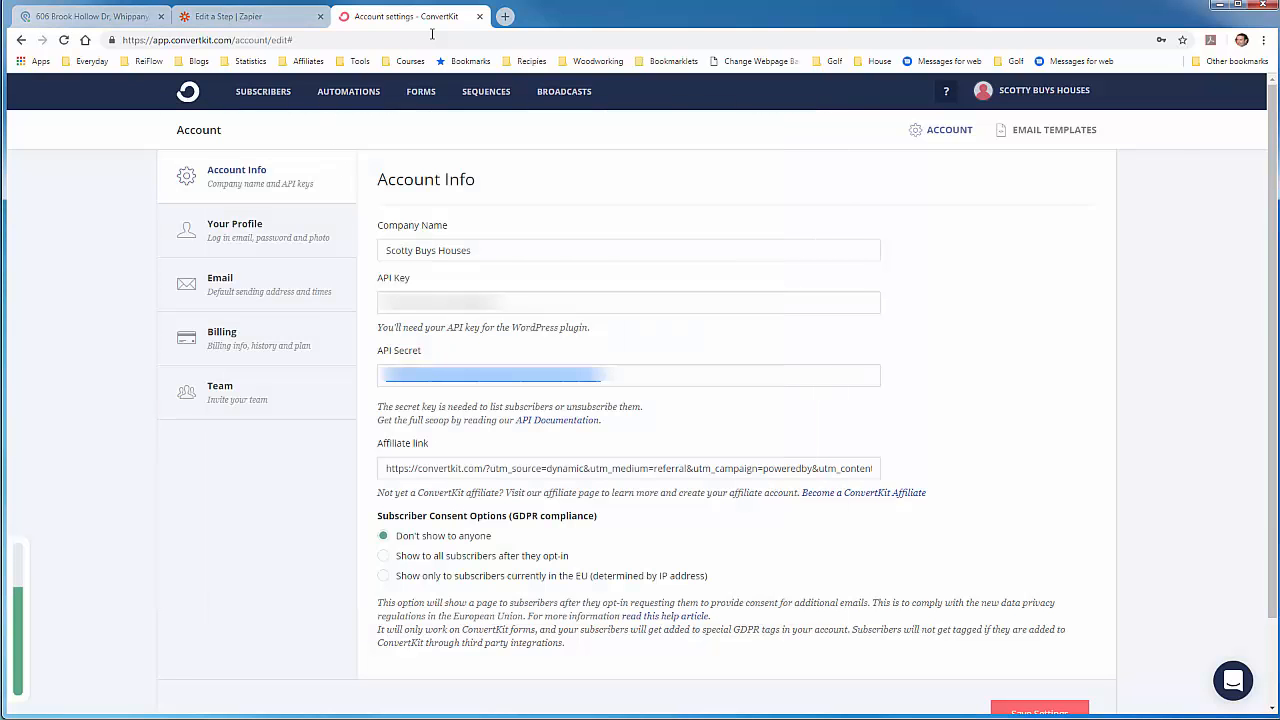
{"action": "left_click", "coordinate": [477, 17]}
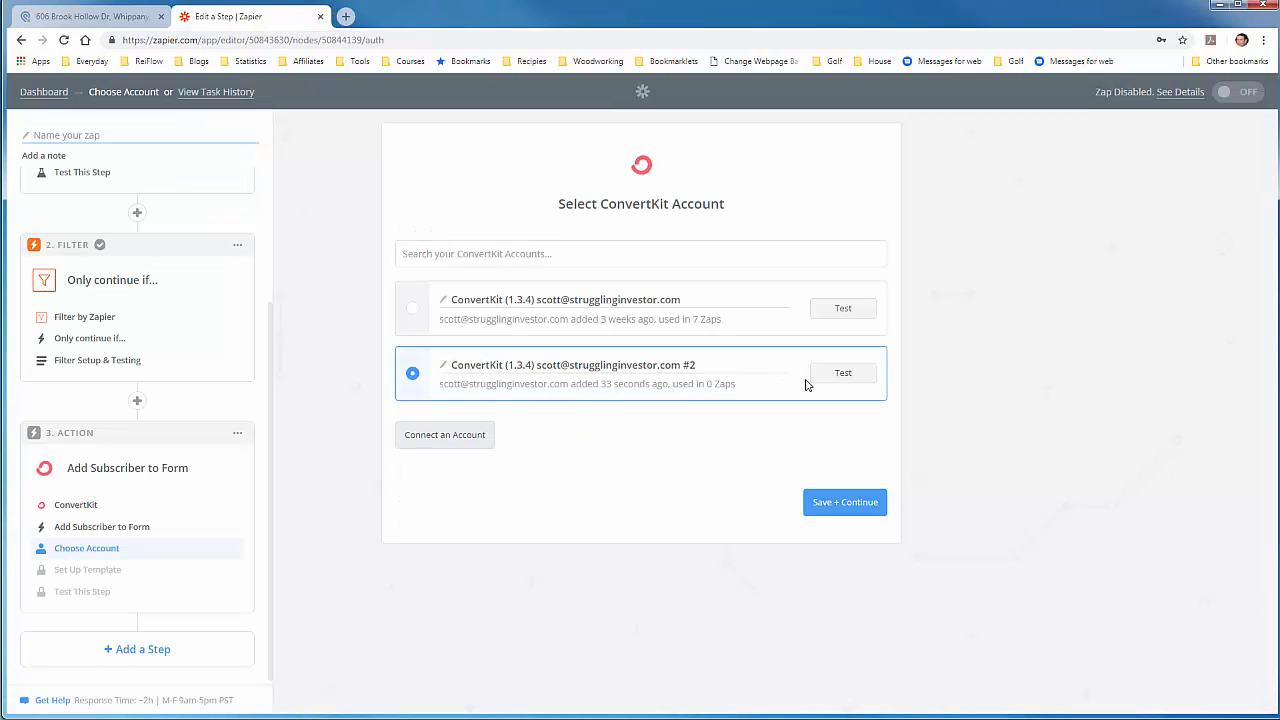
Rename the new ConvertKit connection as ConvertKit Tutorial and save it as the action's account.
{"action": "left_click", "coordinate": [750, 368]}
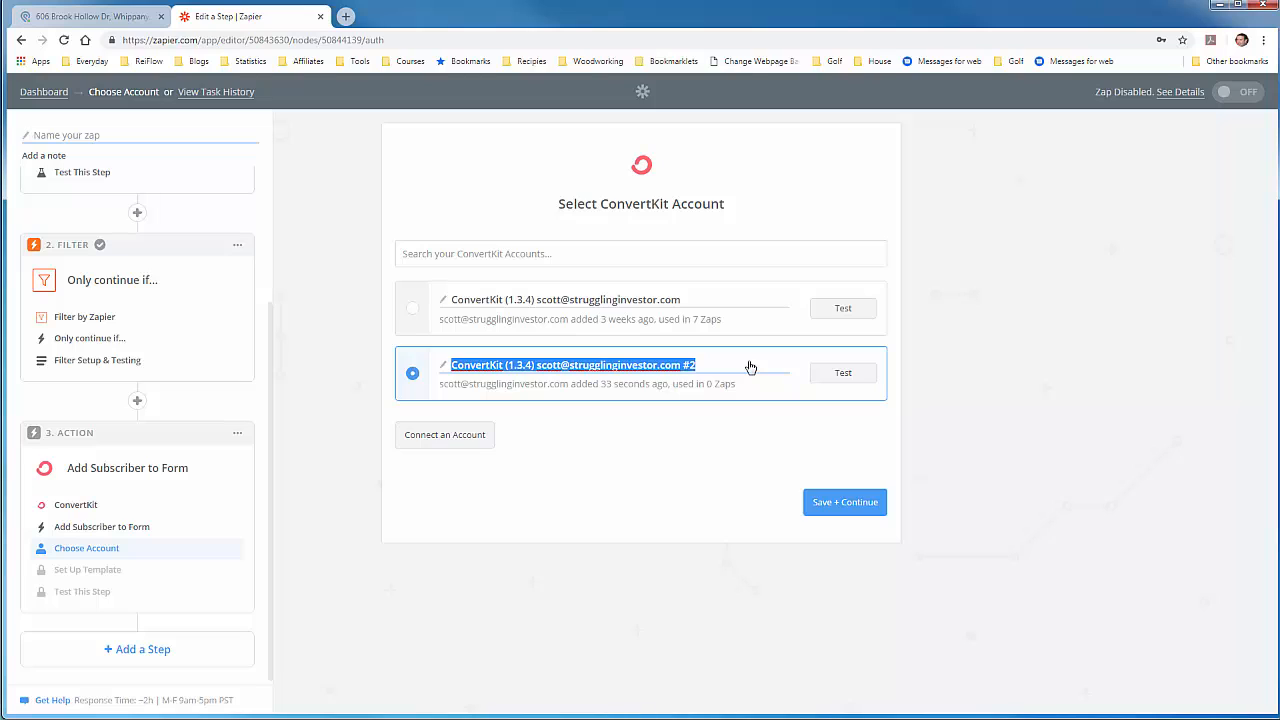
{"action": "type", "text": "ConvertKit Tuto"}
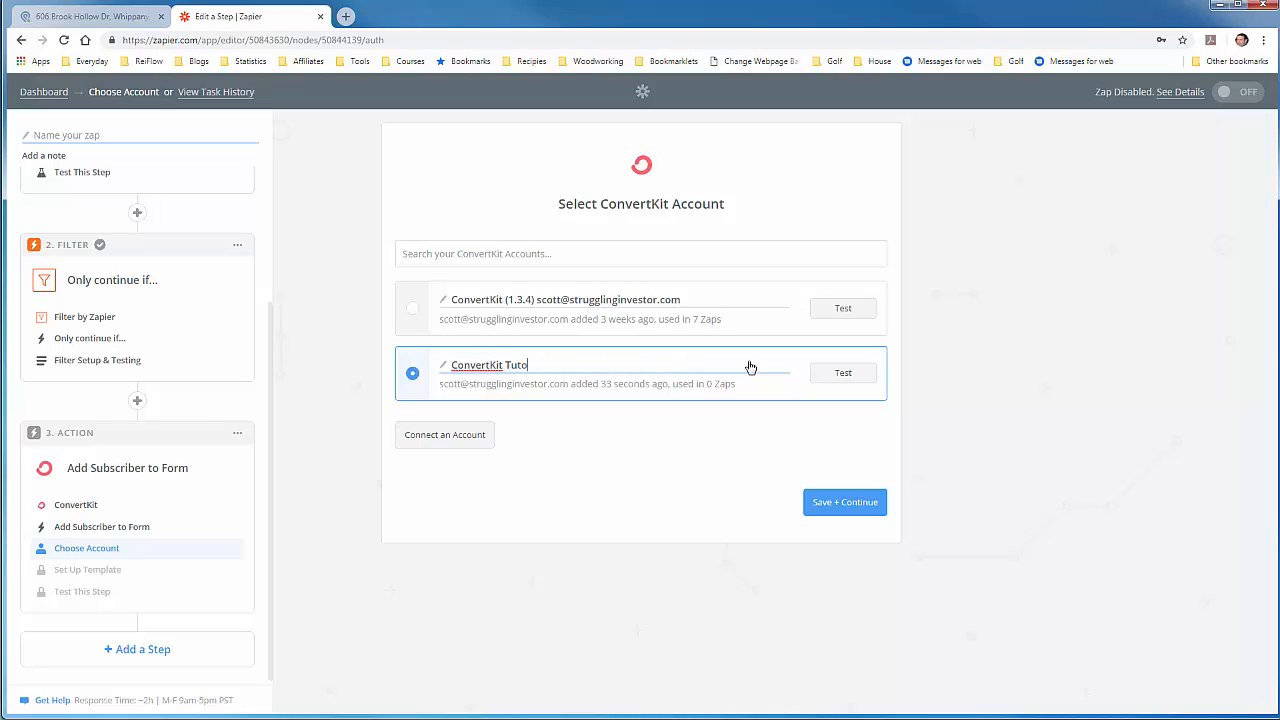
{"action": "type", "text": "rial"}
{"action": "key", "text": "Return"}
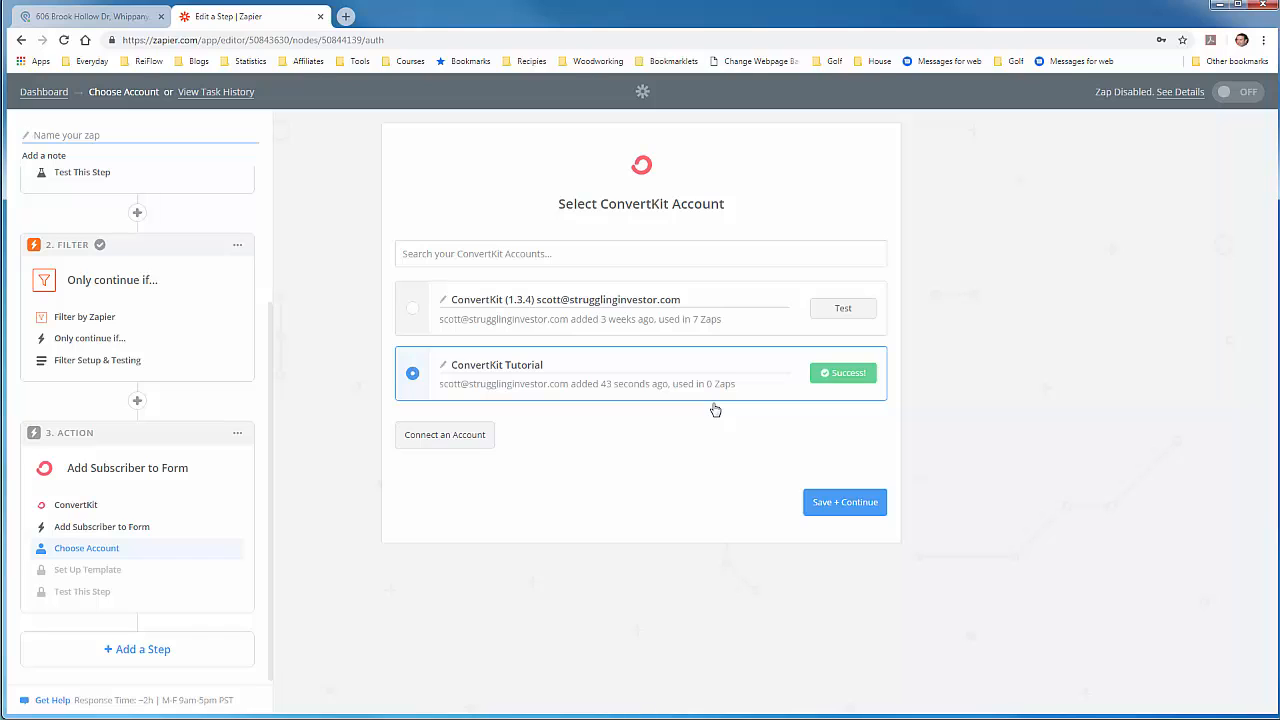
{"action": "right_click", "coordinate": [770, 404]}
{"action": "left_click", "coordinate": [714, 468]}
{"action": "left_click", "coordinate": [829, 503]}
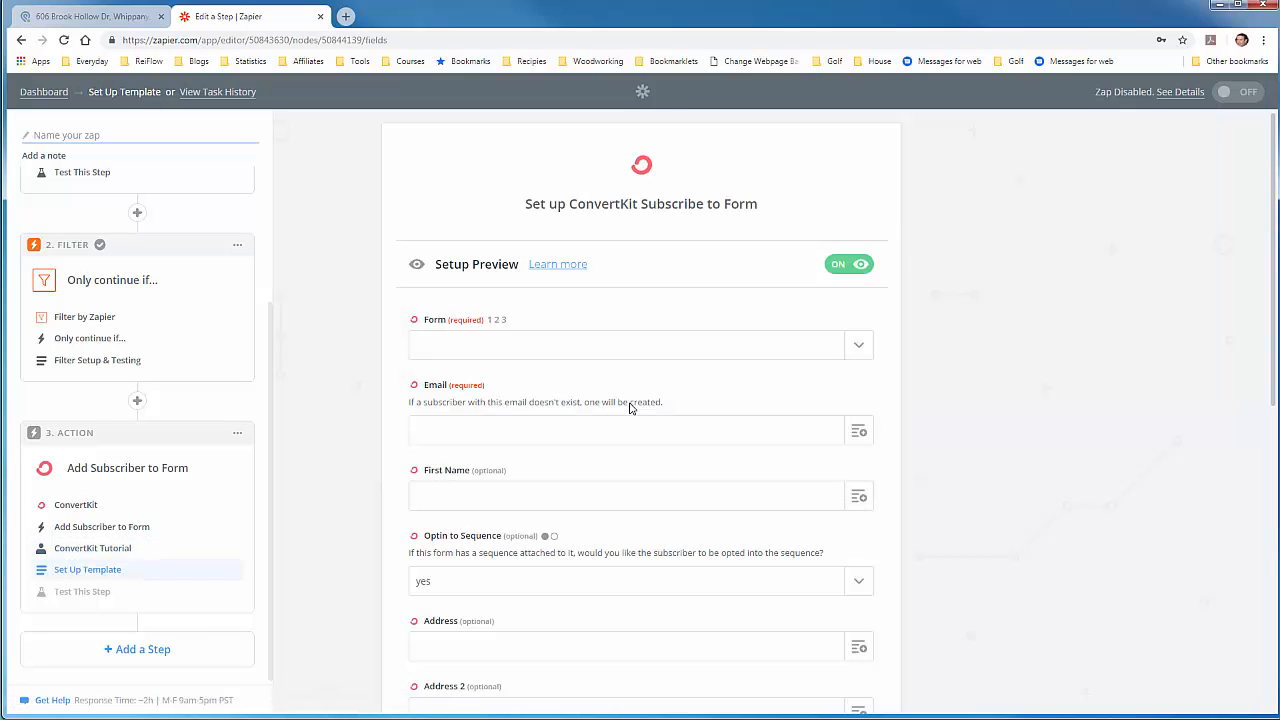
Set the form to Podio - New Lead - Tutorial and map Email to the New Action trigger's Fields Email Value.
{"action": "left_click", "coordinate": [856, 357]}
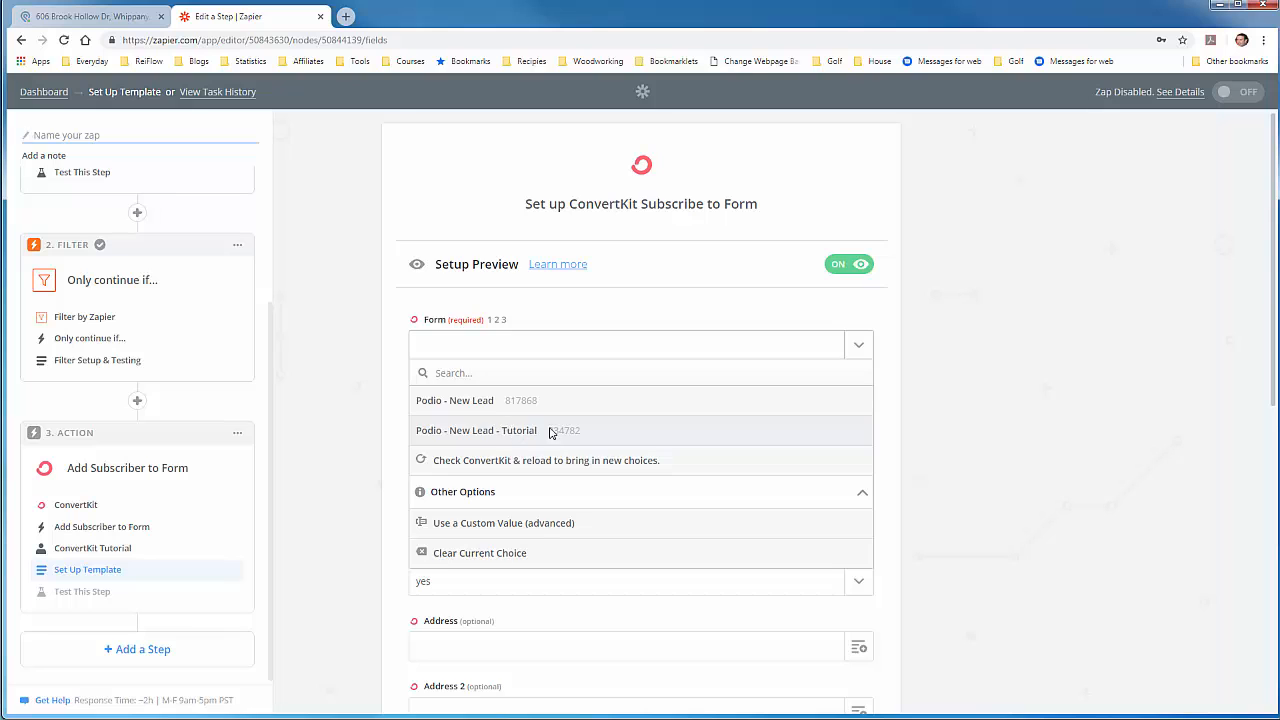
{"action": "left_click", "coordinate": [553, 432]}
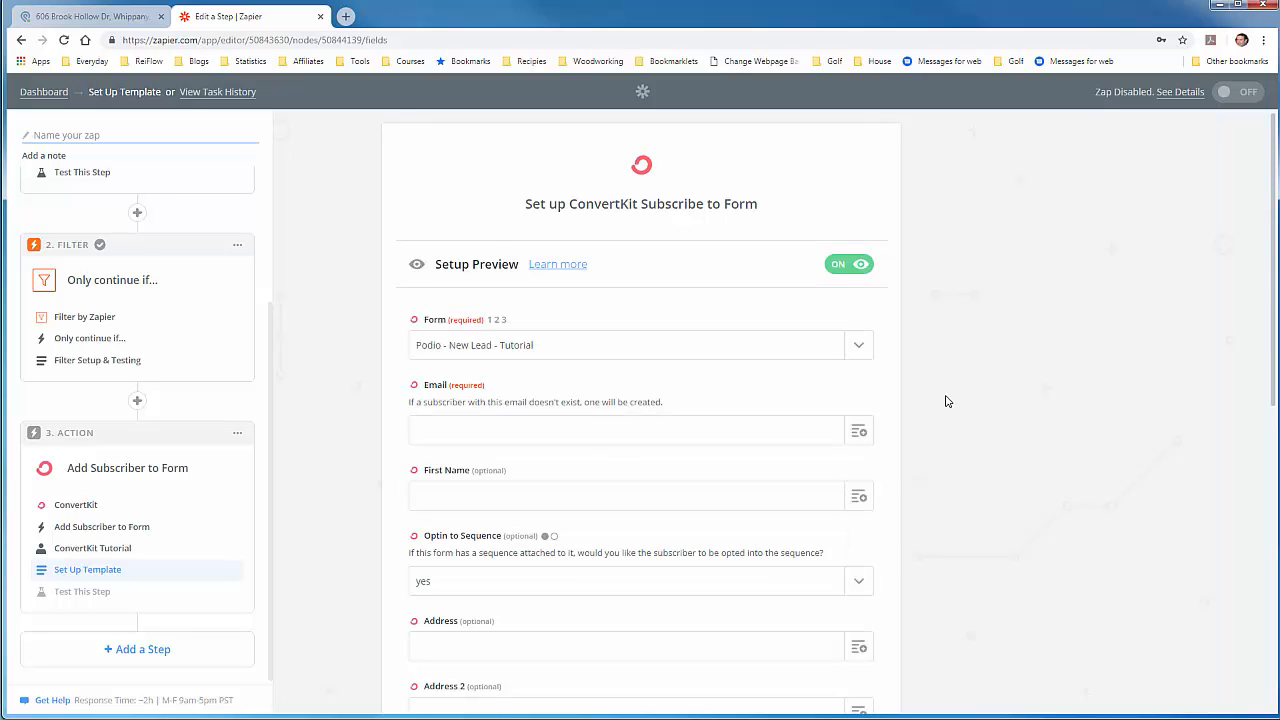
{"action": "scroll", "coordinate": [947, 390], "scroll_direction": "down", "scroll_amount": 2}
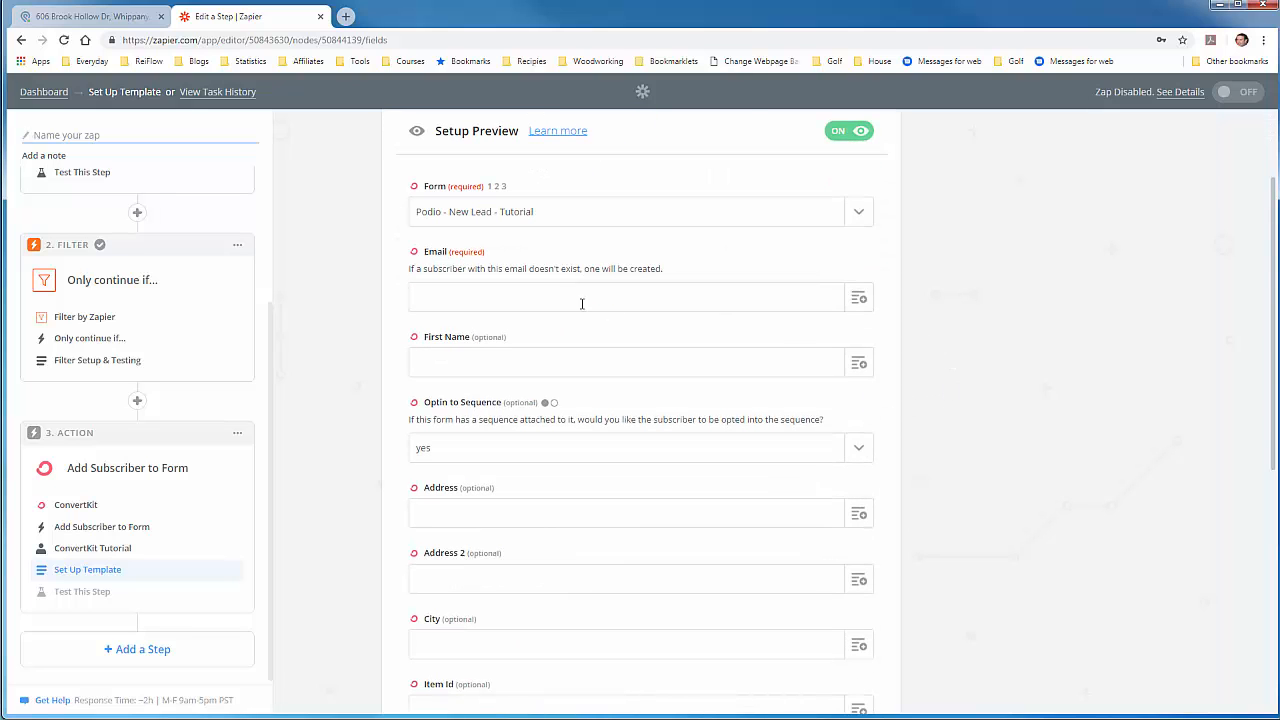
{"action": "left_click", "coordinate": [858, 298]}
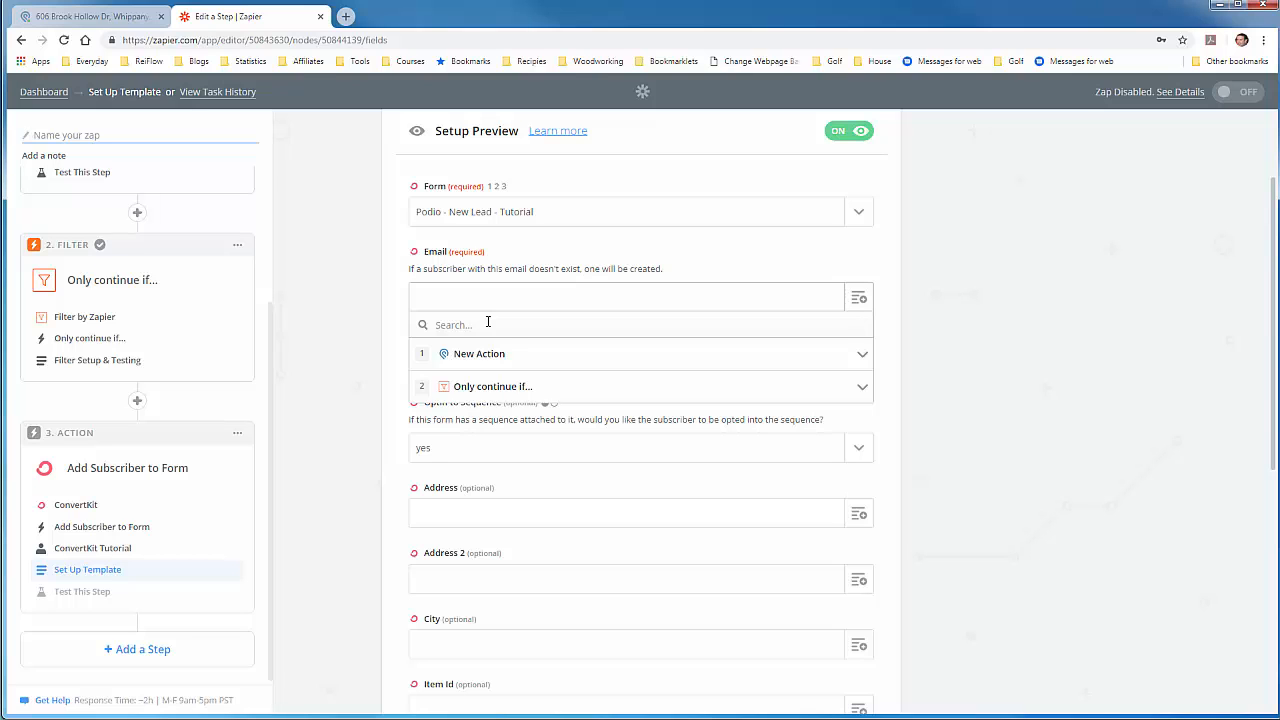
{"action": "type", "text": "Email"}
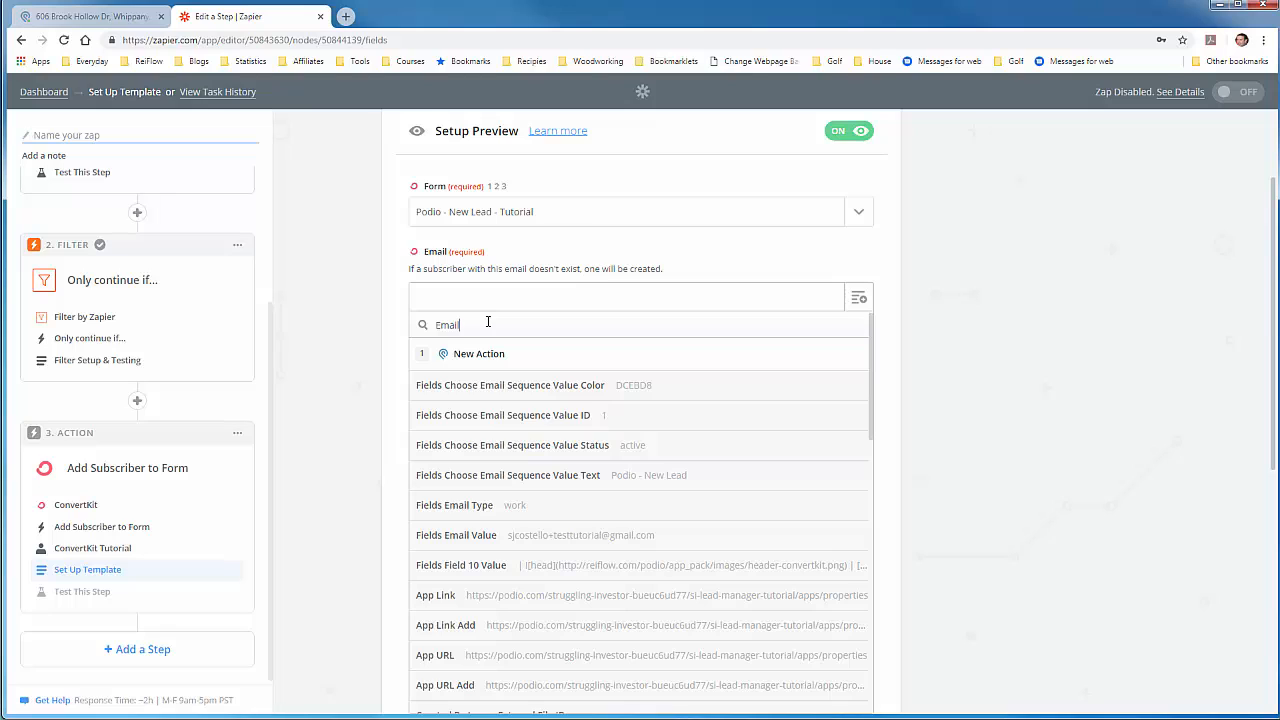
{"action": "left_click", "coordinate": [471, 537]}
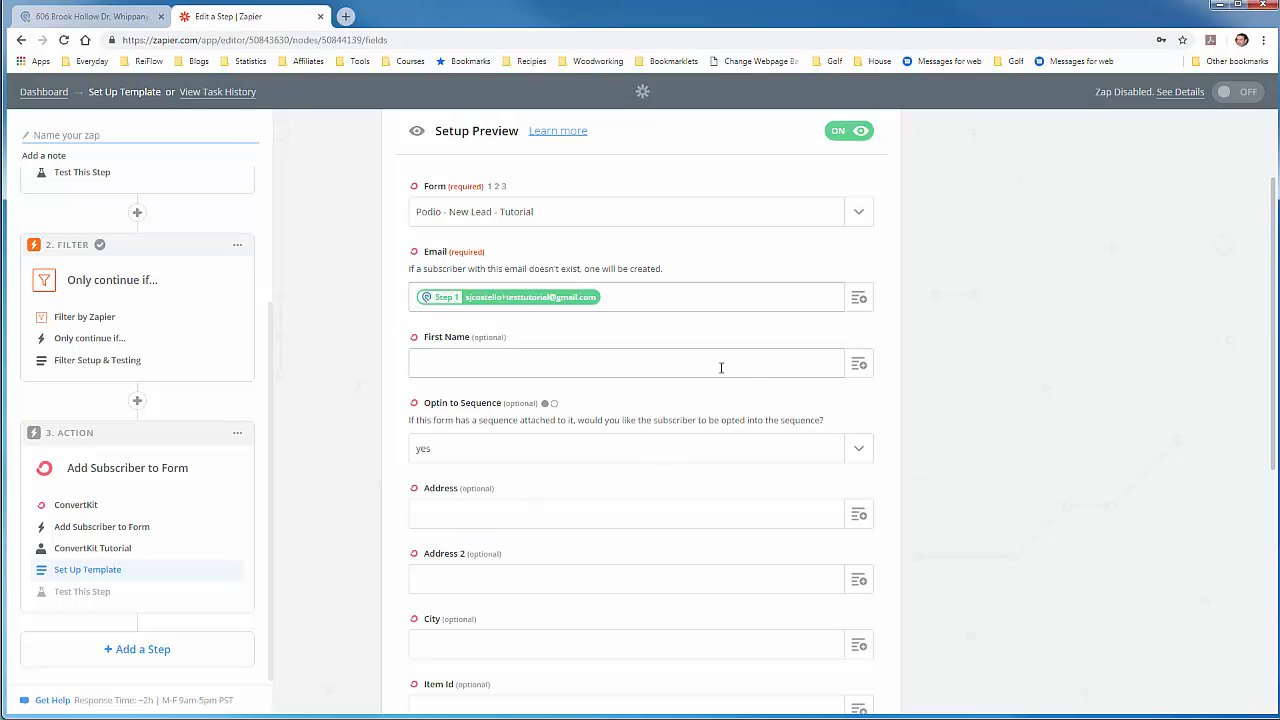
Map First Name to the New Action trigger's Fields First Name Value.
{"action": "left_click", "coordinate": [857, 366]}
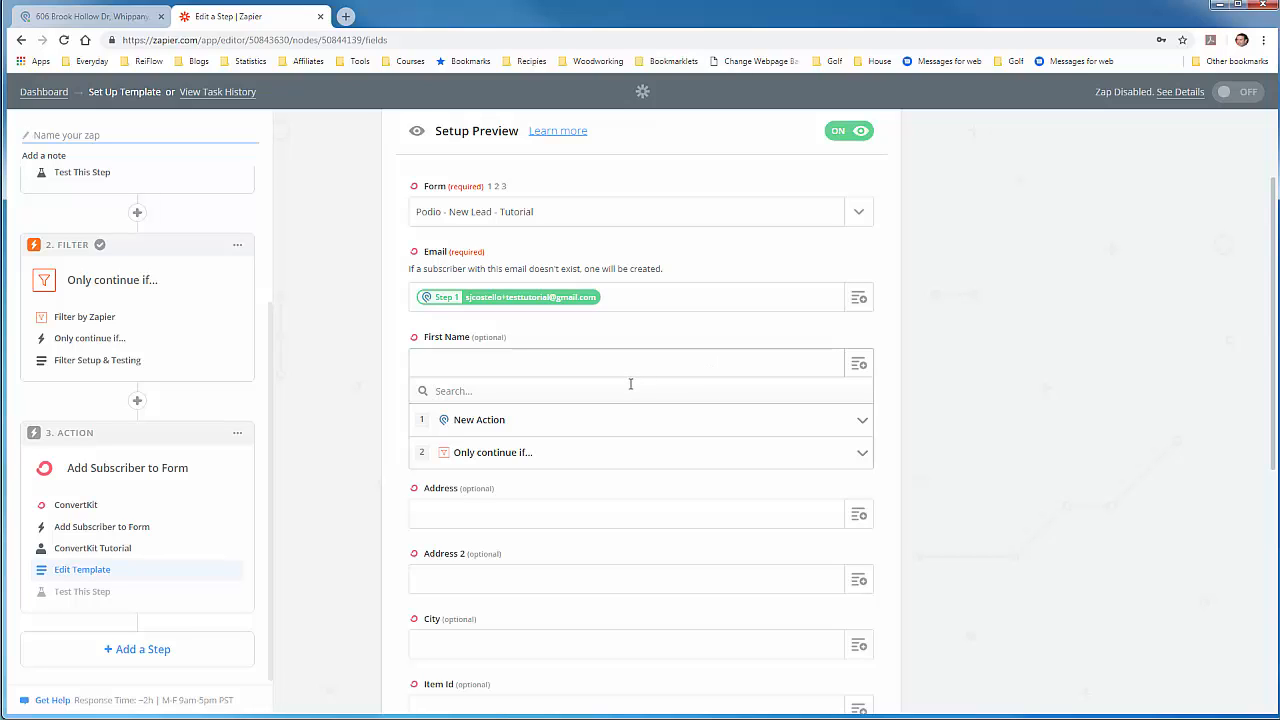
{"action": "type", "text": "First"}
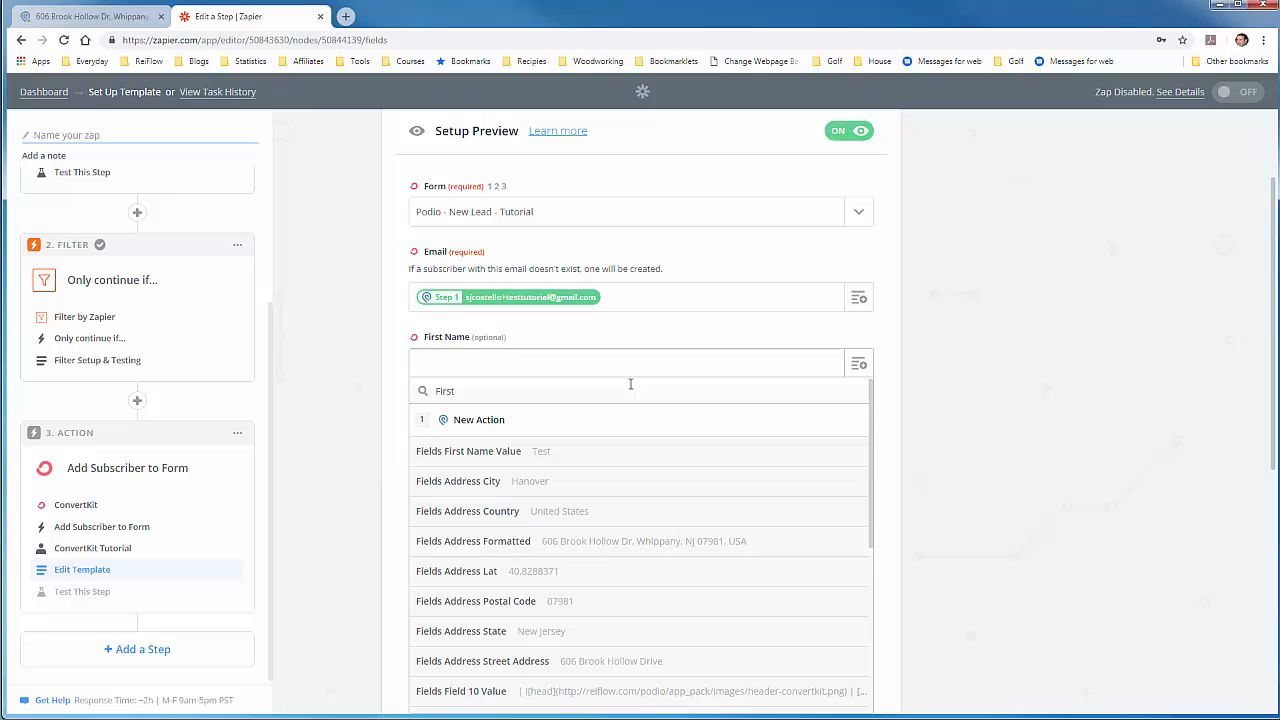
{"action": "left_click", "coordinate": [552, 453]}
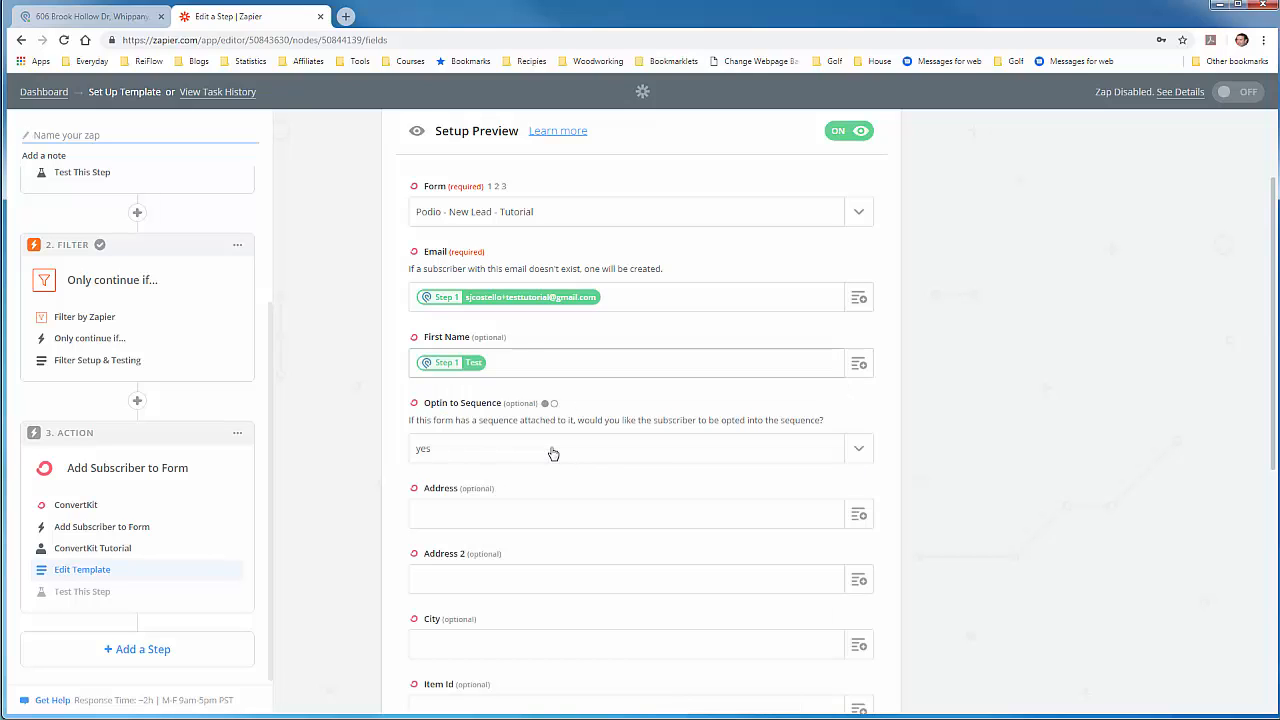
Map Address to the New Action trigger's Fields Address Formatted, searching the available fields for "address".
{"action": "scroll", "coordinate": [932, 492], "scroll_direction": "down", "scroll_amount": 2}
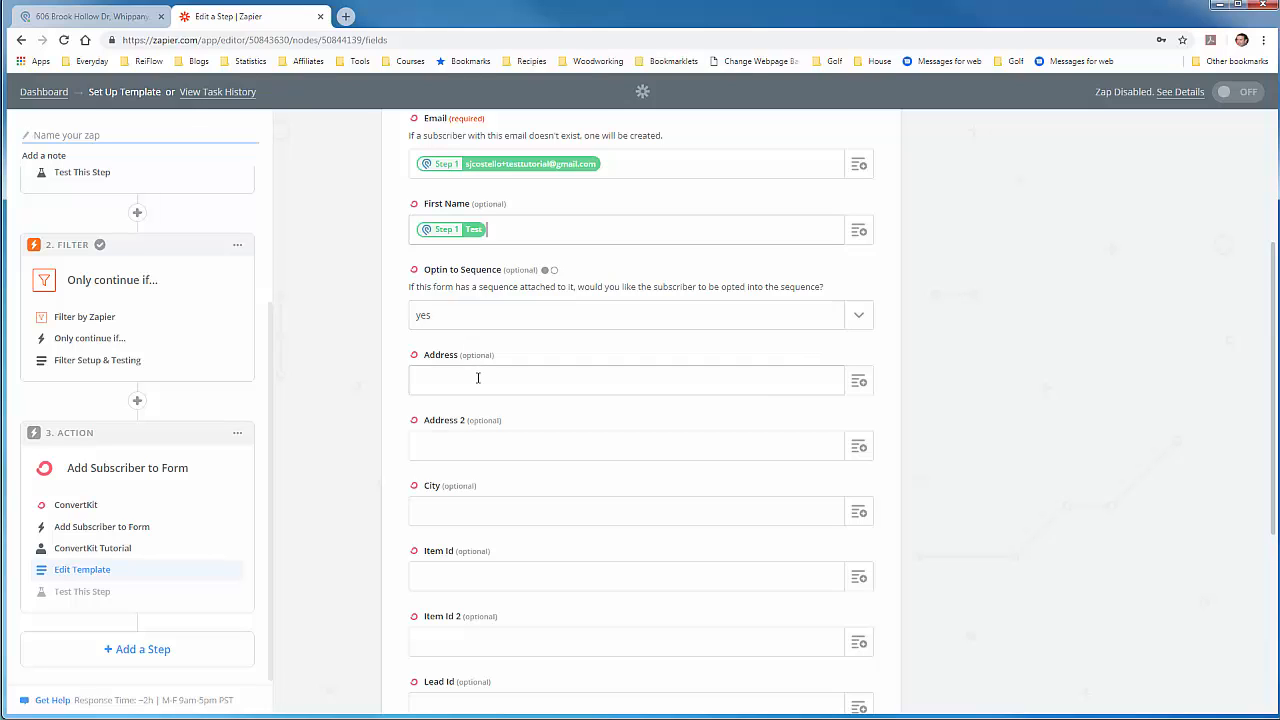
{"action": "left_click", "coordinate": [857, 383]}
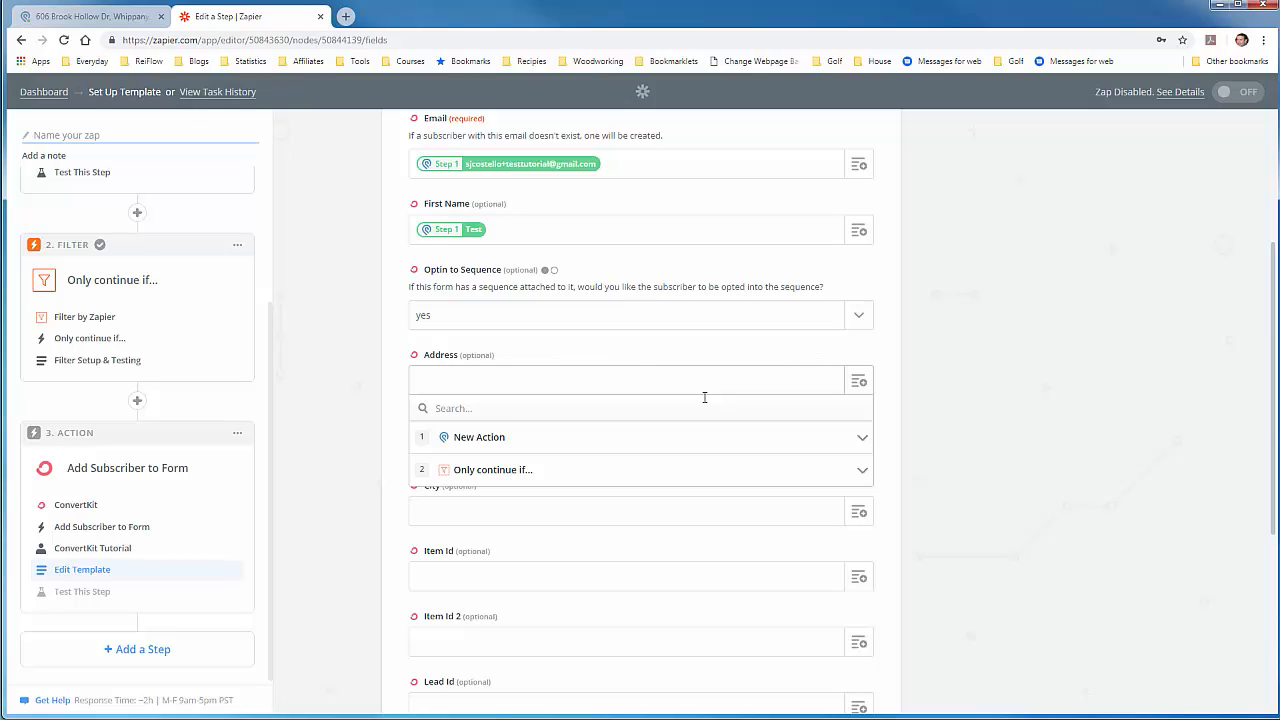
{"action": "type", "text": "address"}
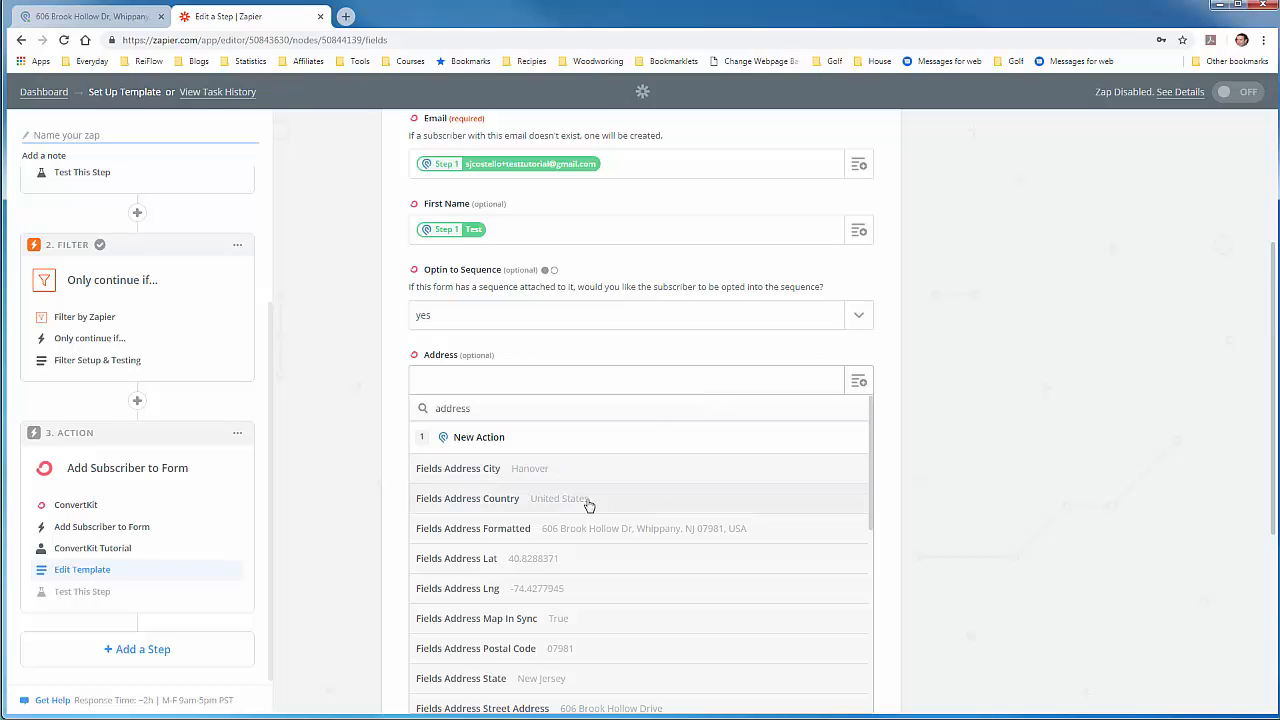
{"action": "left_click", "coordinate": [528, 535]}
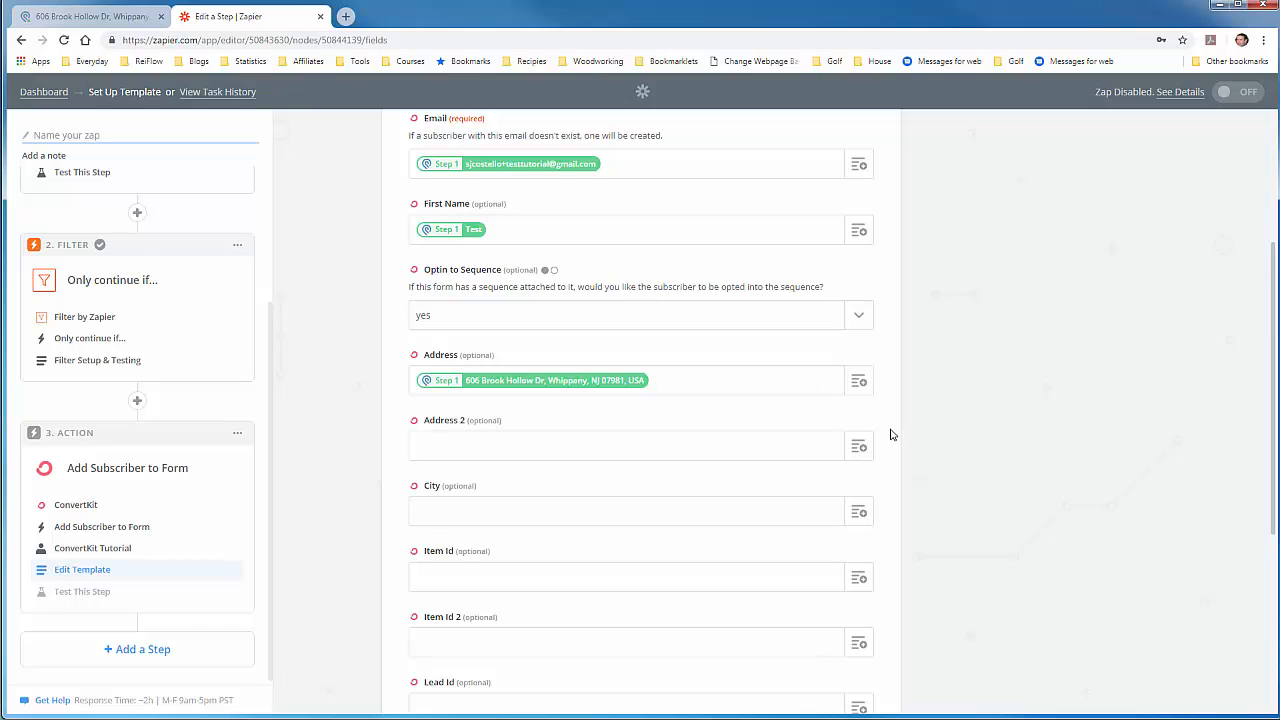
Map Item Id to the New Action trigger's Item ID.
{"action": "scroll", "coordinate": [893, 434], "scroll_direction": "down", "scroll_amount": 2}
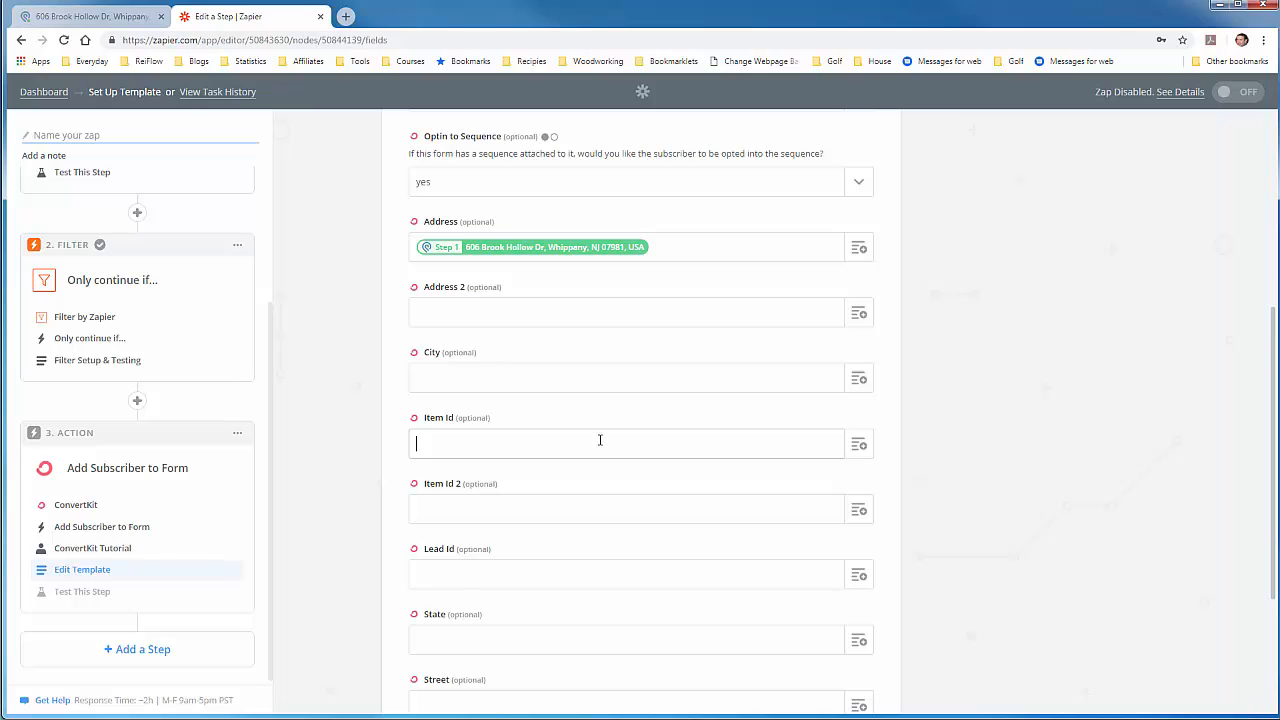
{"action": "left_click", "coordinate": [840, 449]}
{"action": "left_click", "coordinate": [858, 447]}
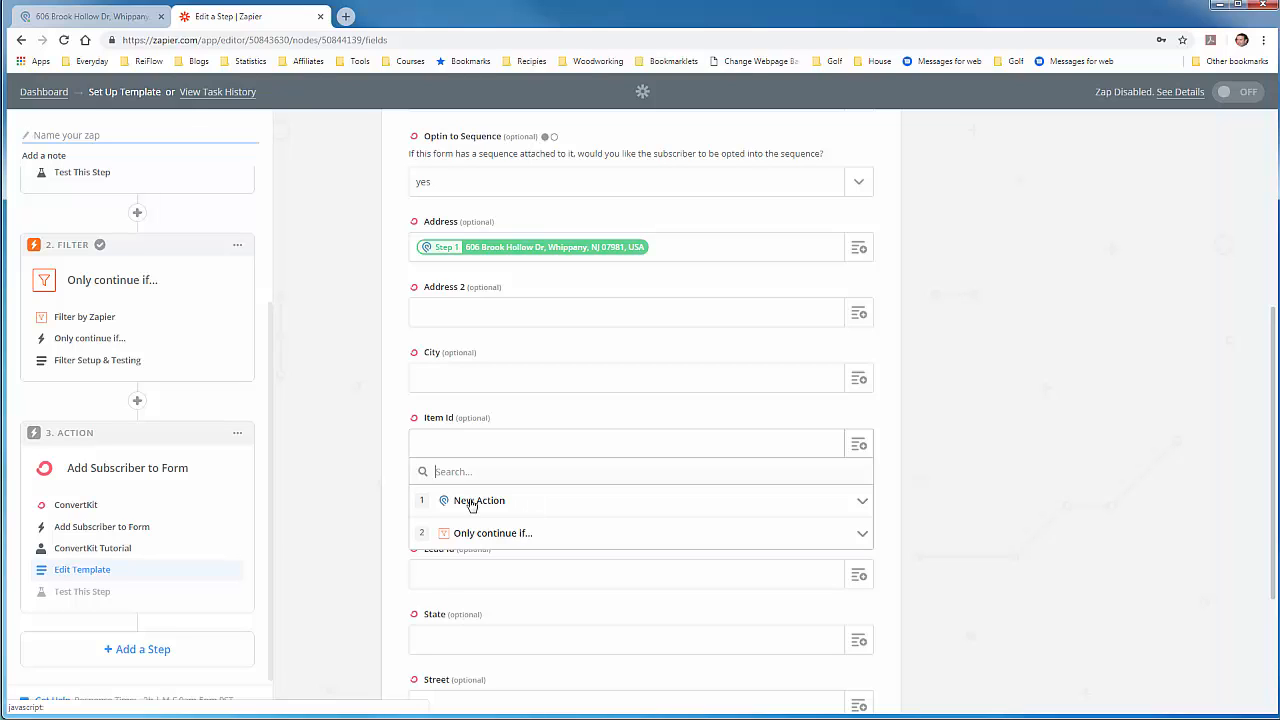
{"action": "left_click", "coordinate": [543, 511]}
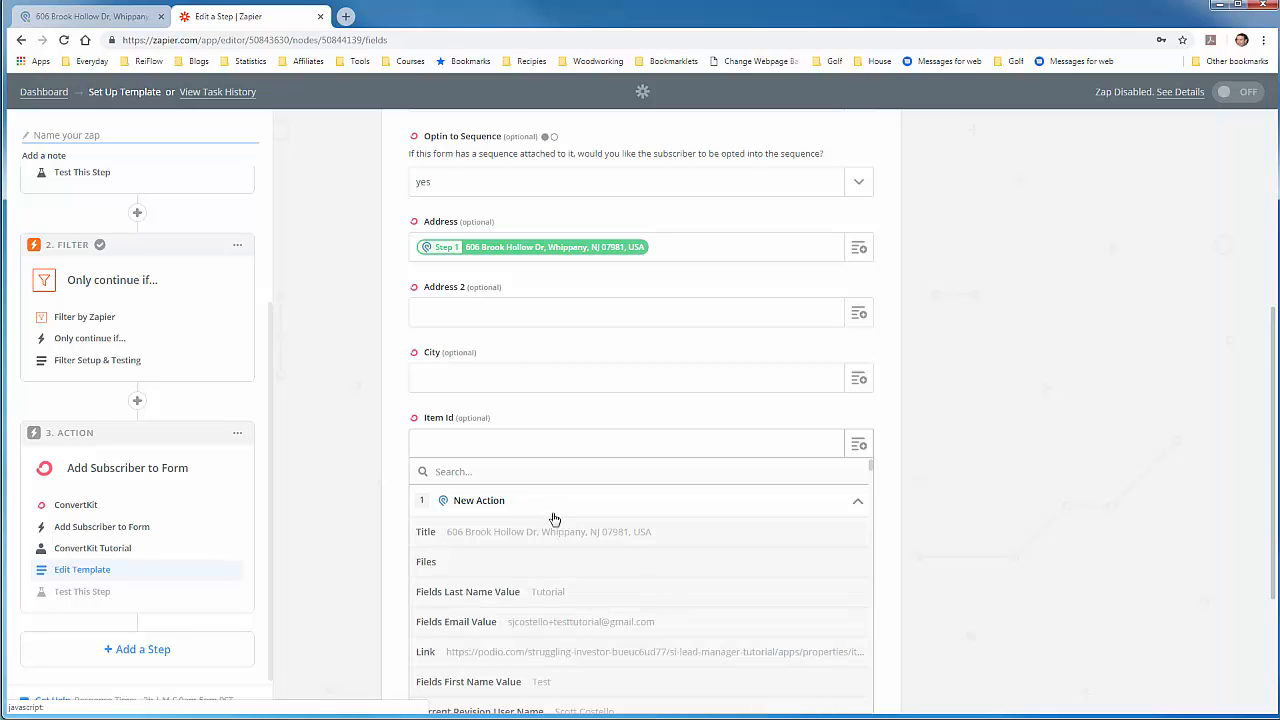
{"action": "scroll", "coordinate": [594, 575], "scroll_direction": "down", "scroll_amount": 1}
{"action": "scroll", "coordinate": [596, 578], "scroll_direction": "down", "scroll_amount": 3}
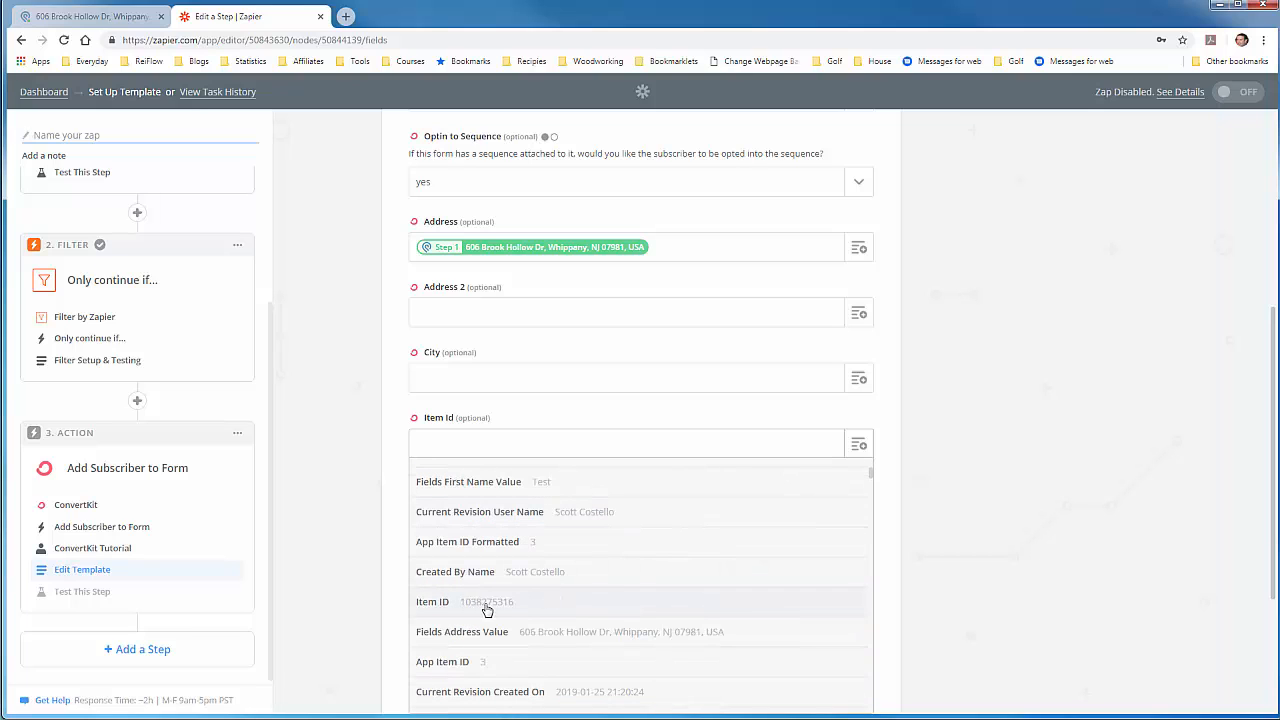
{"action": "left_click", "coordinate": [487, 605]}
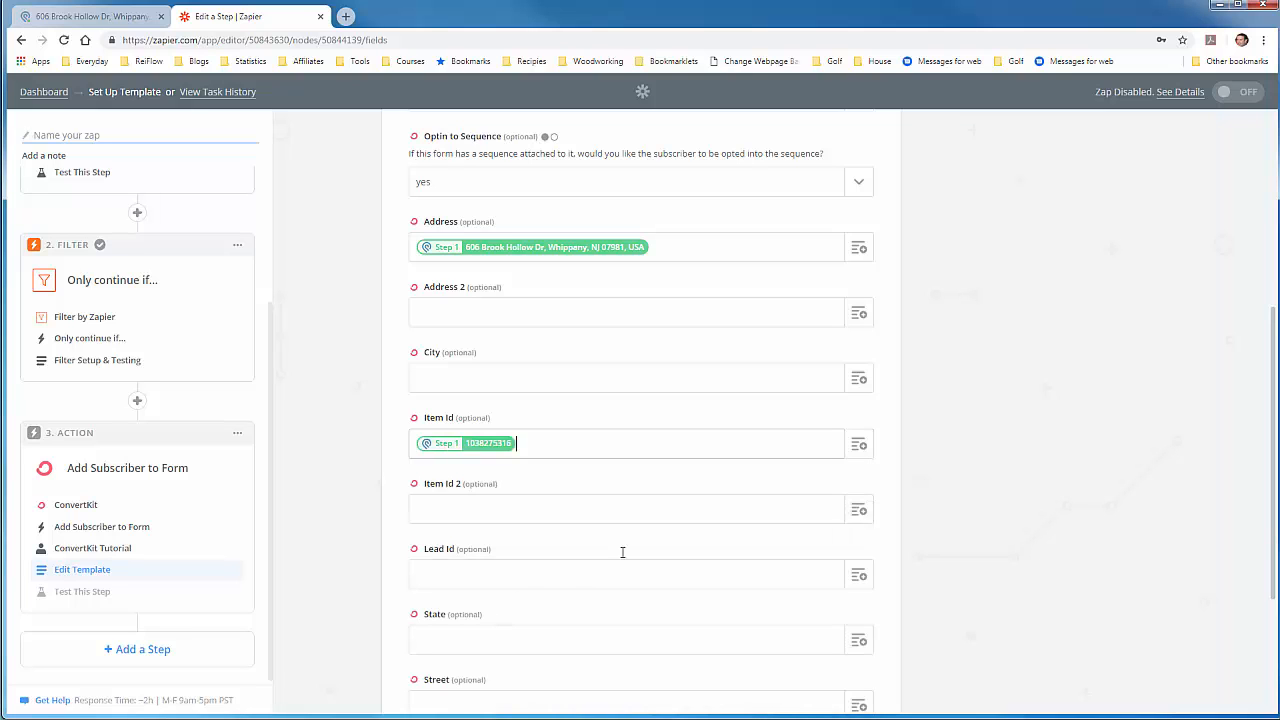
{"action": "left_click", "coordinate": [688, 476]}
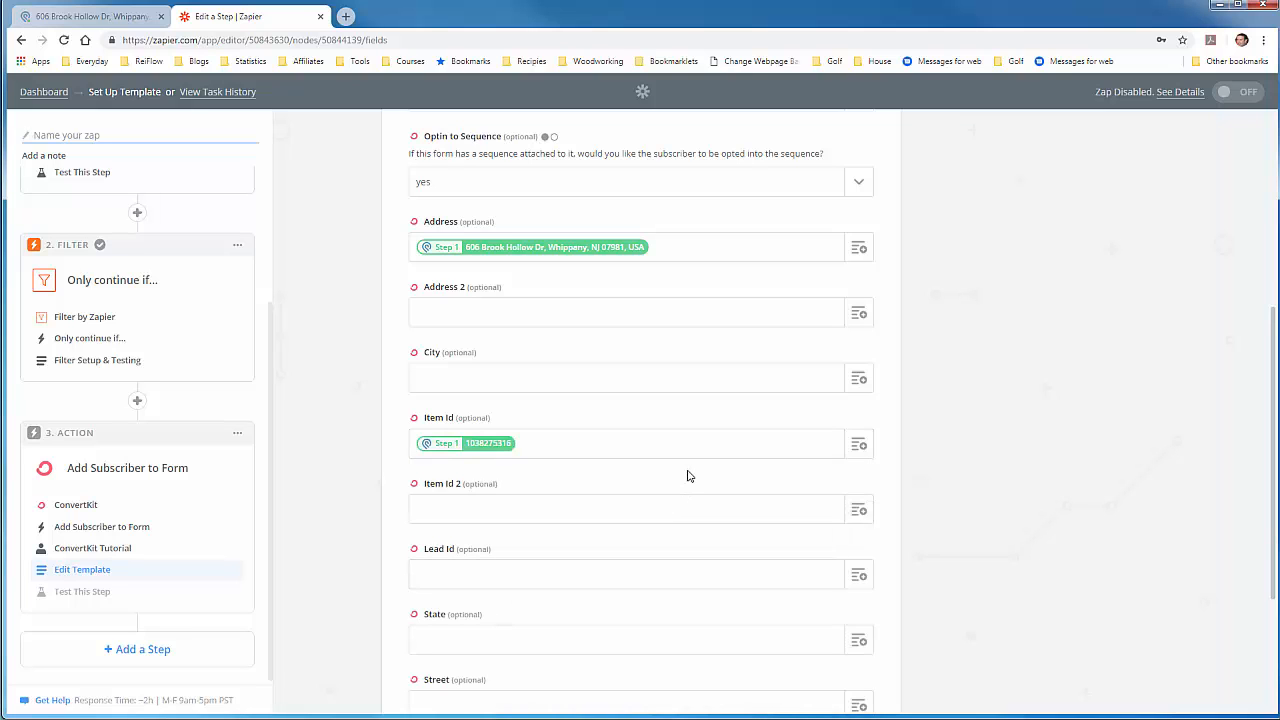
Review the mapped ConvertKit fields and continue to the action's test stage.
{"action": "scroll", "coordinate": [923, 414], "scroll_direction": "up", "scroll_amount": 2}
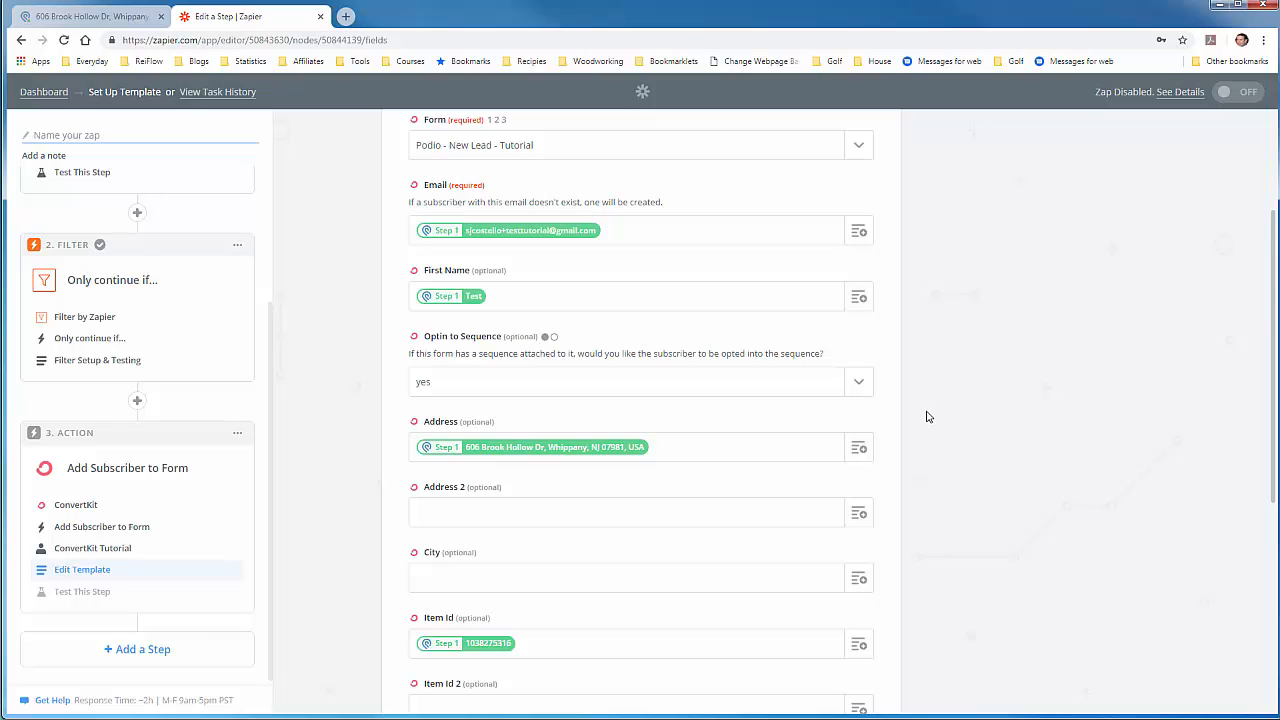
{"action": "scroll", "coordinate": [926, 420], "scroll_direction": "down", "scroll_amount": 3}
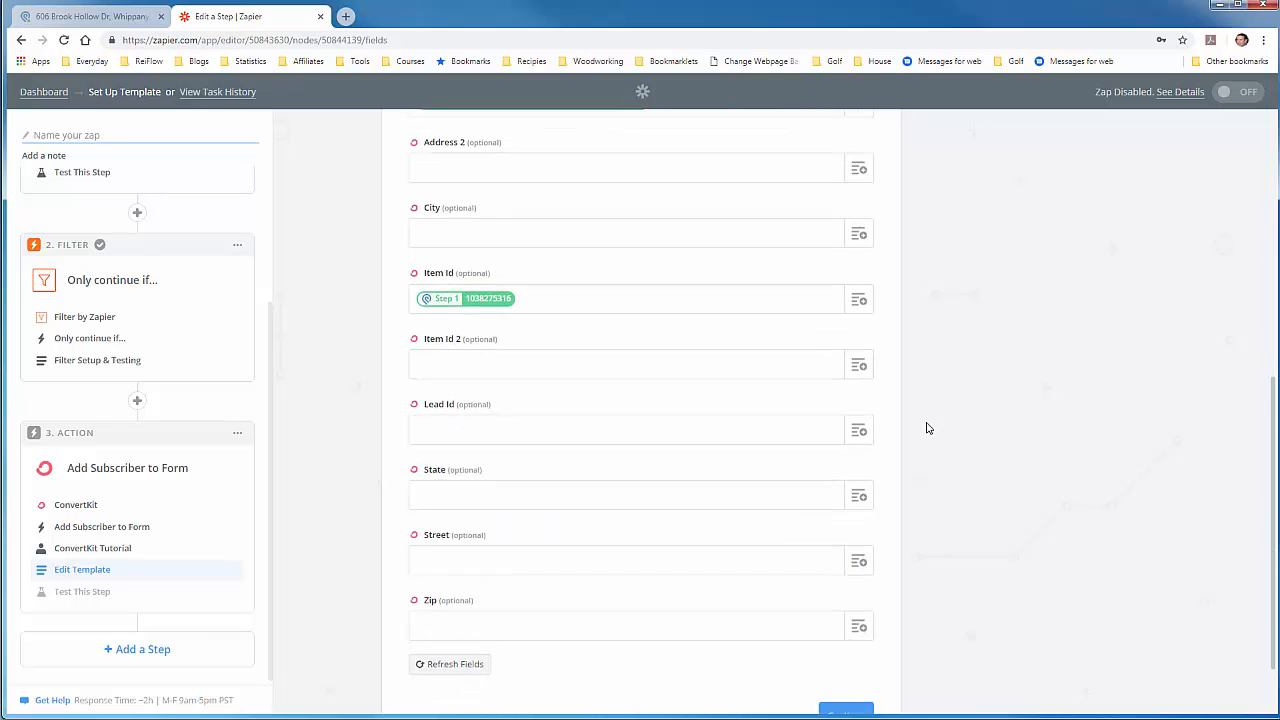
{"action": "scroll", "coordinate": [926, 428], "scroll_direction": "down", "scroll_amount": 1}
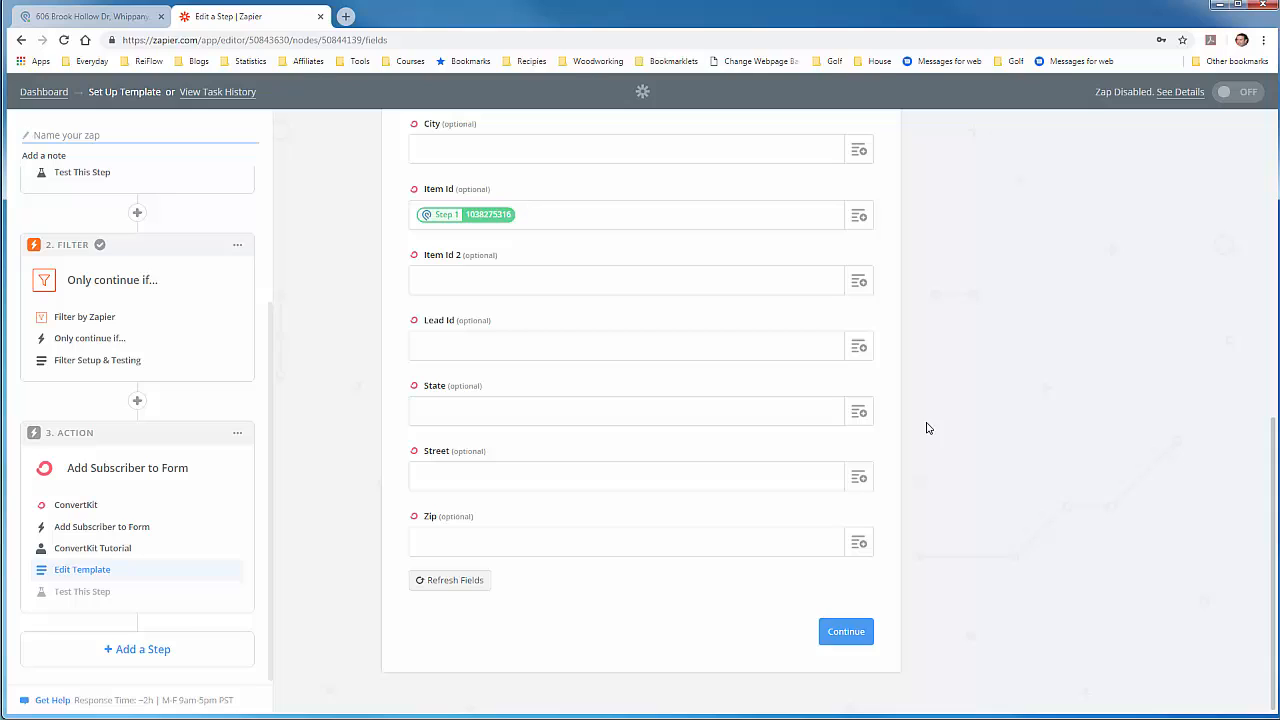
{"action": "left_click", "coordinate": [845, 632]}
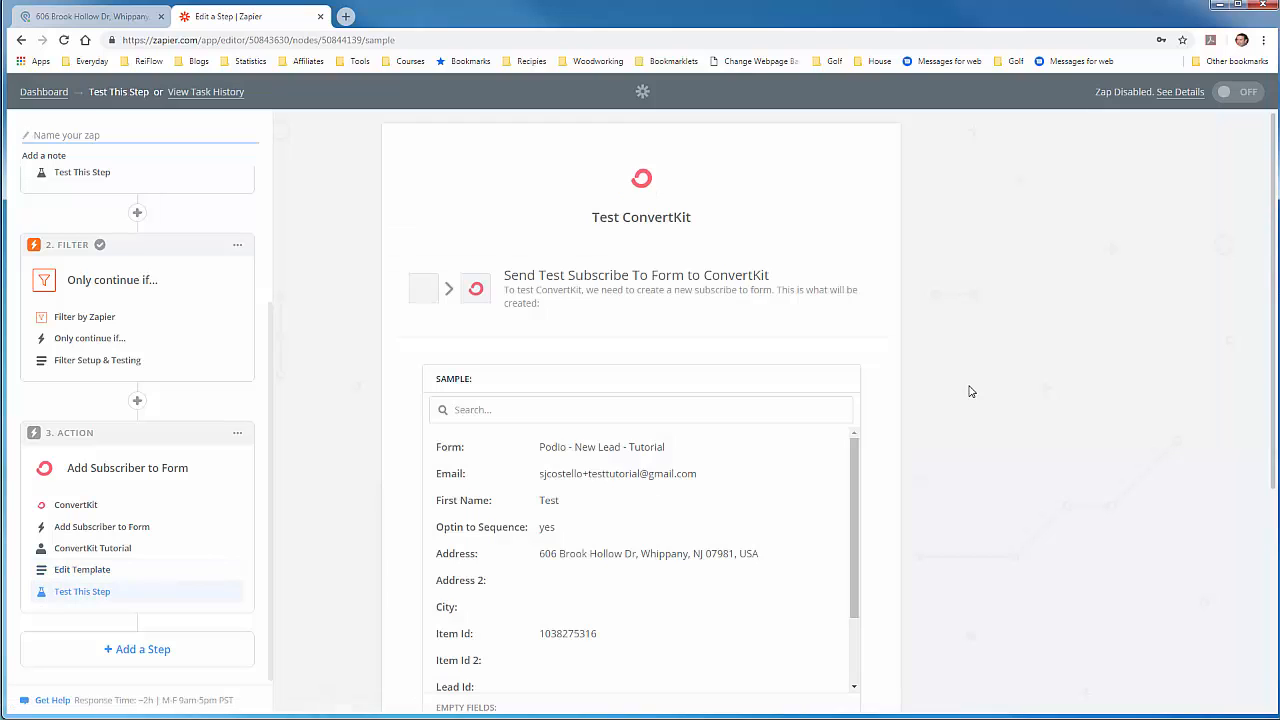
Review the sample subscriber data and send the test form subscription to ConvertKit.
{"action": "scroll", "coordinate": [749, 460], "scroll_direction": "down", "scroll_amount": 1}
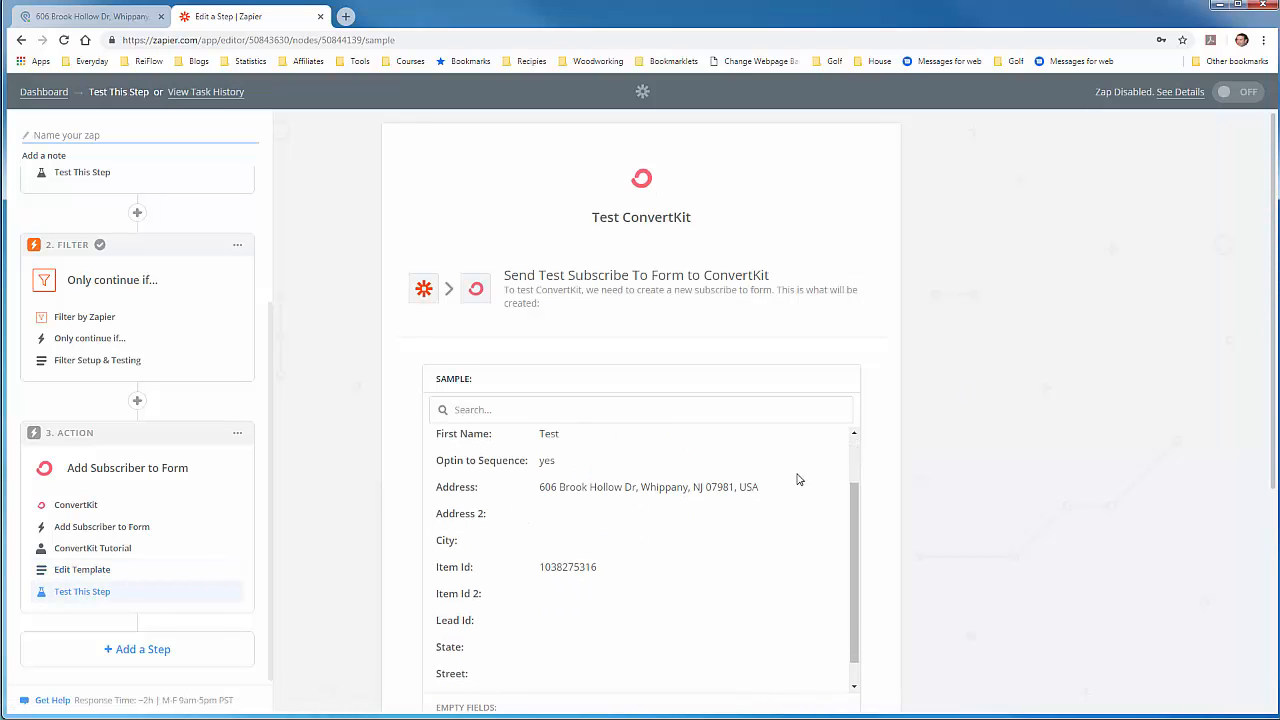
{"action": "scroll", "coordinate": [780, 480], "scroll_direction": "up", "scroll_amount": 1}
{"action": "scroll", "coordinate": [905, 474], "scroll_direction": "down", "scroll_amount": 2}
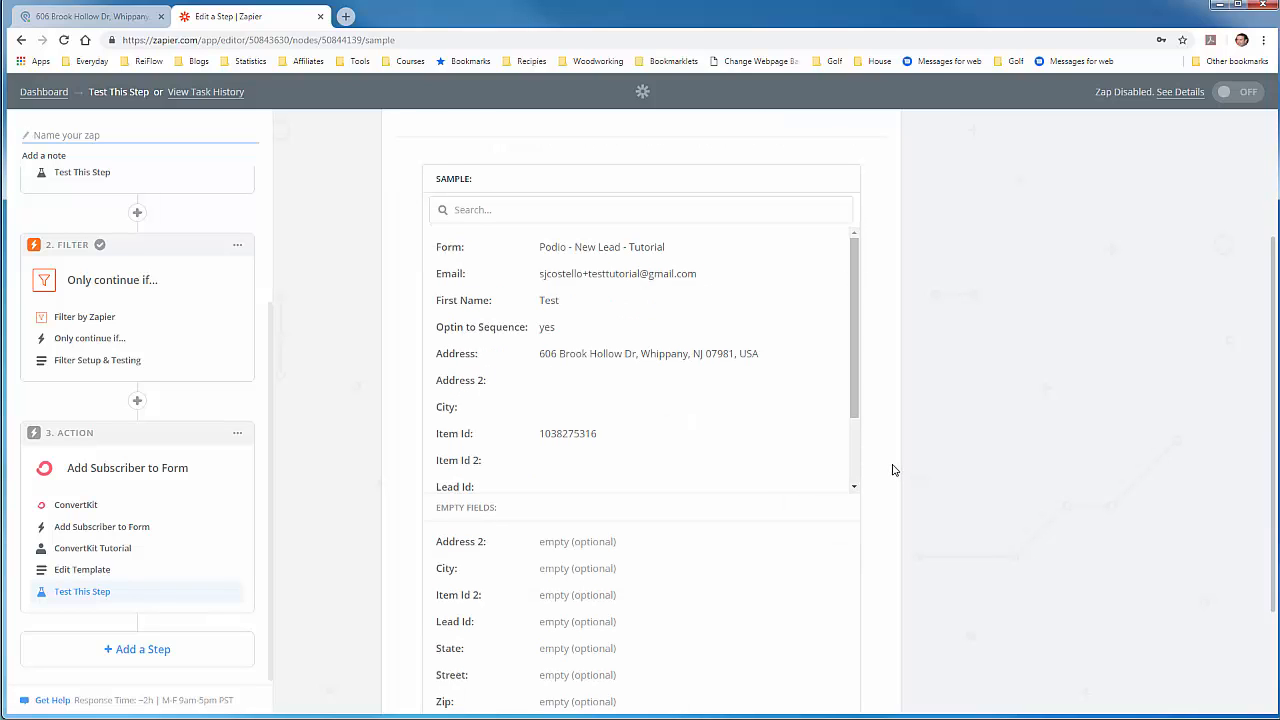
{"action": "scroll", "coordinate": [894, 471], "scroll_direction": "down", "scroll_amount": 2}
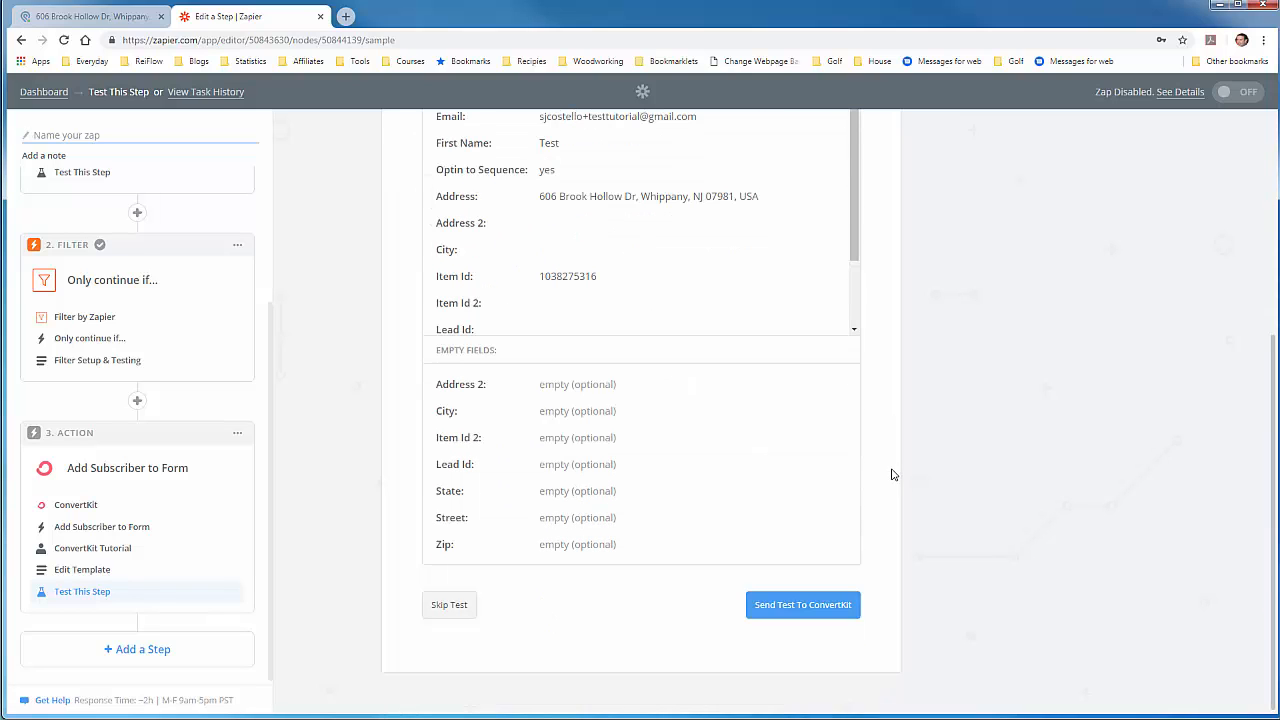
{"action": "left_click", "coordinate": [790, 608]}
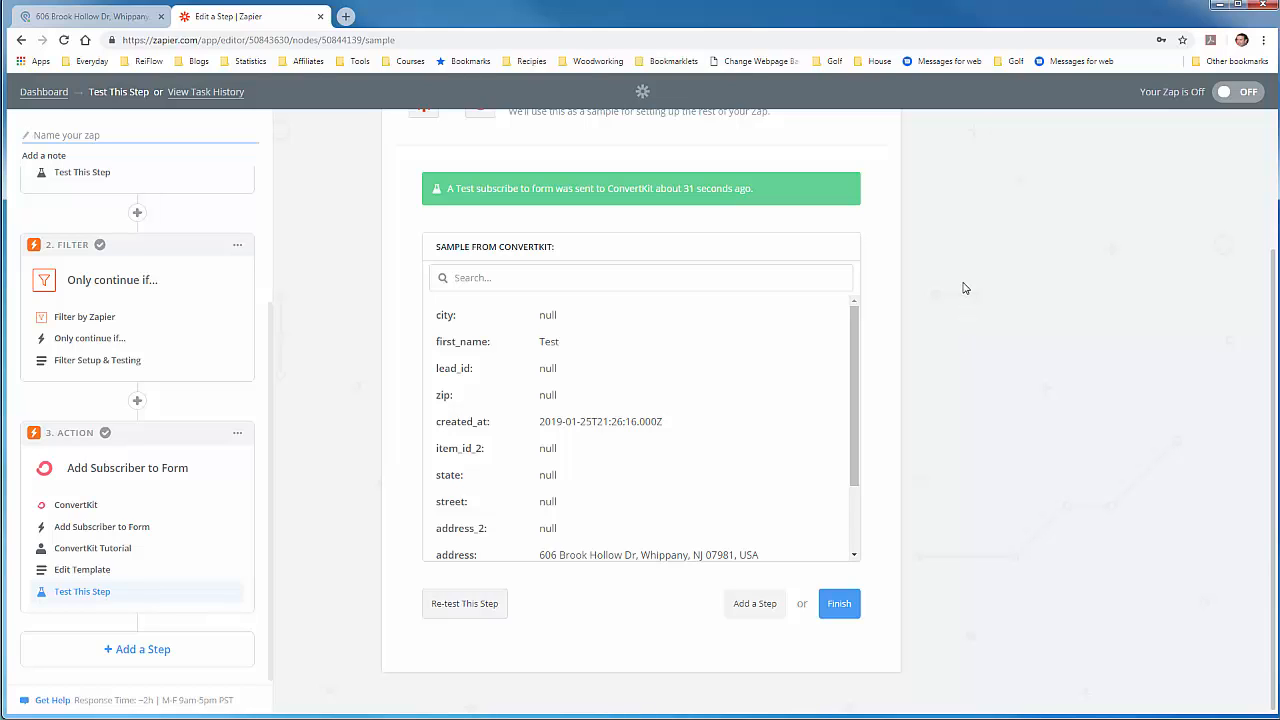
Open convertkit.com in a new browser tab and log in to the ConvertKit account.
{"action": "left_click", "coordinate": [345, 17]}
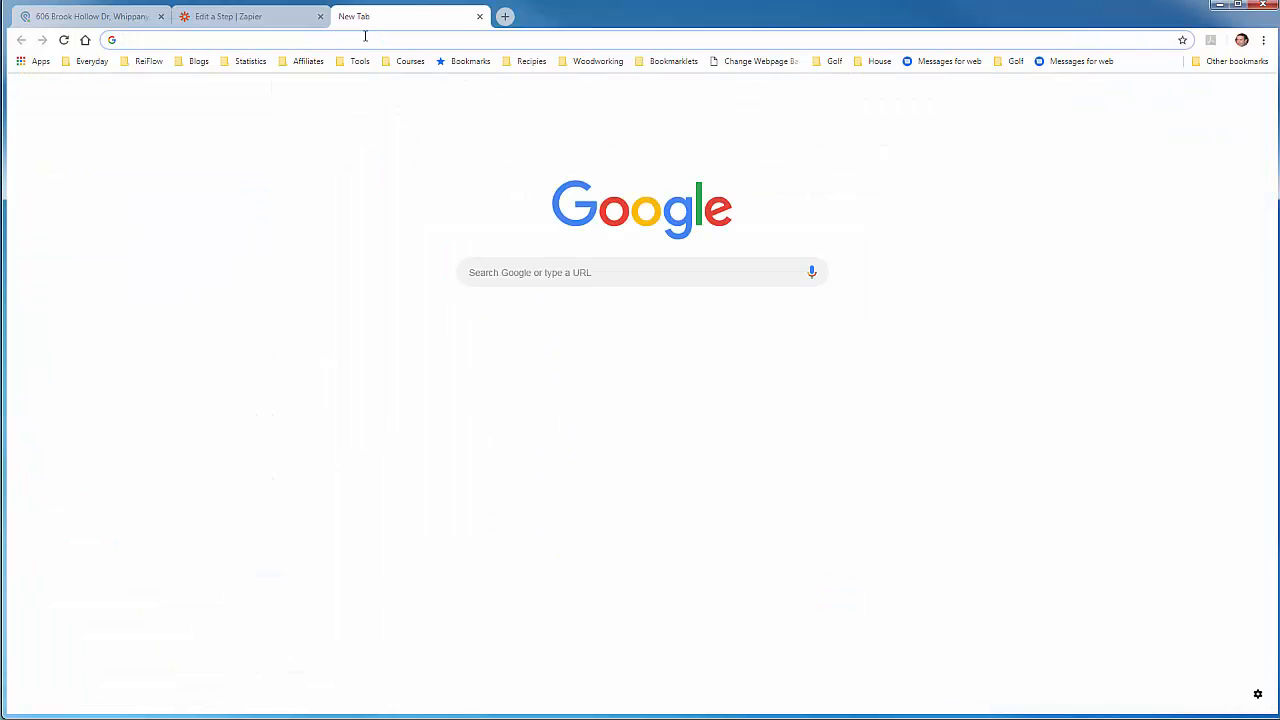
{"action": "type", "text": "convertkit.com"}
{"action": "key", "text": "Return"}
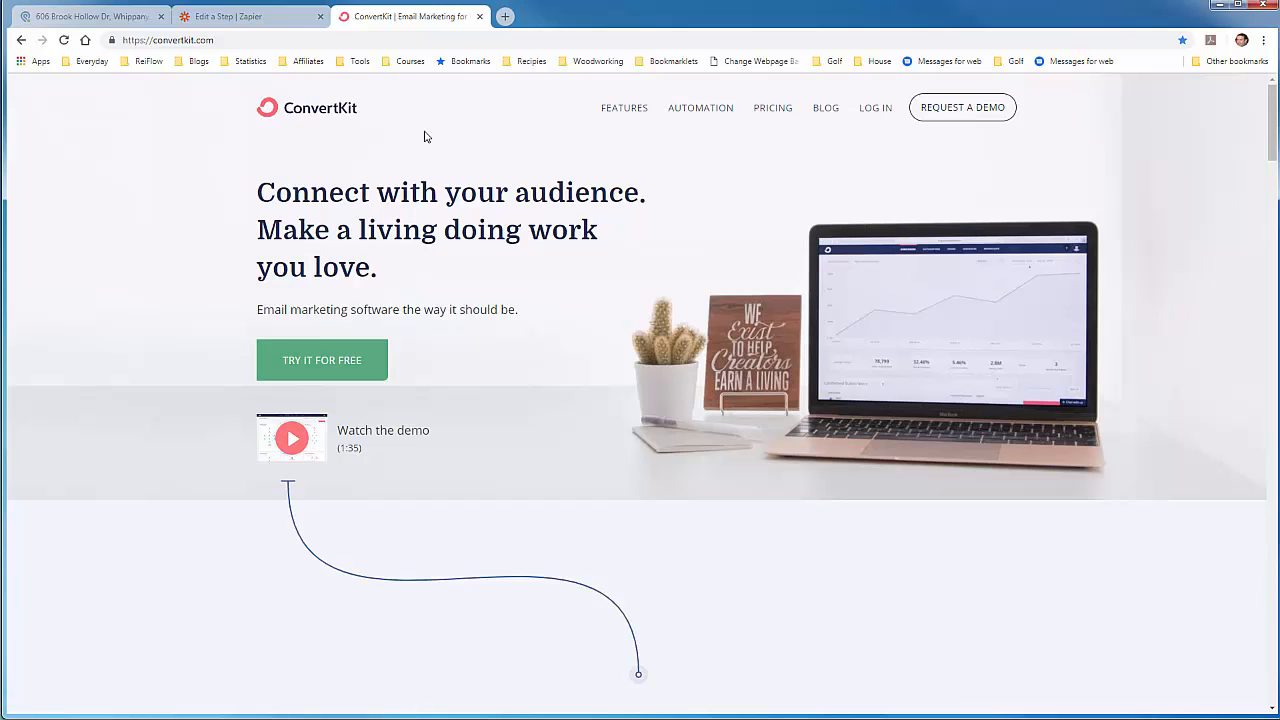
{"action": "left_click", "coordinate": [867, 114]}
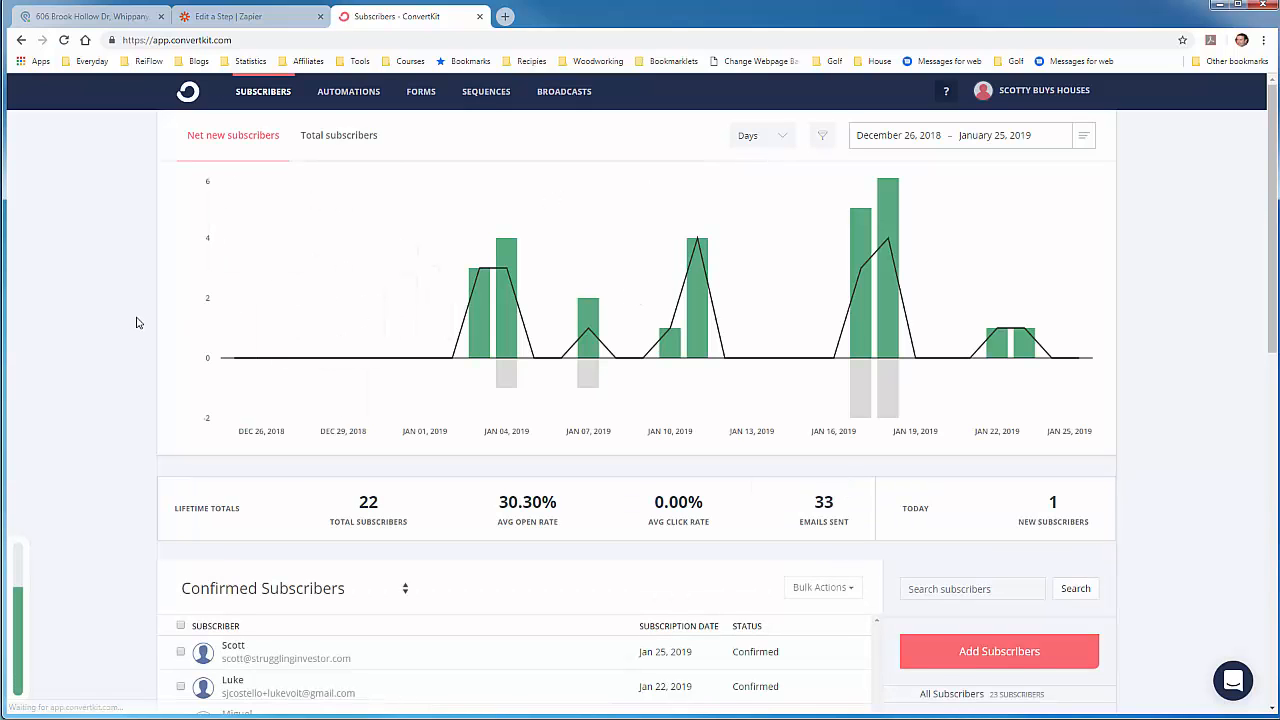
Switch the ConvertKit subscriber list to All Subscribers to include unconfirmed ones.
{"action": "scroll", "coordinate": [114, 323], "scroll_direction": "down", "scroll_amount": 1}
{"action": "scroll", "coordinate": [114, 323], "scroll_direction": "down", "scroll_amount": 1}
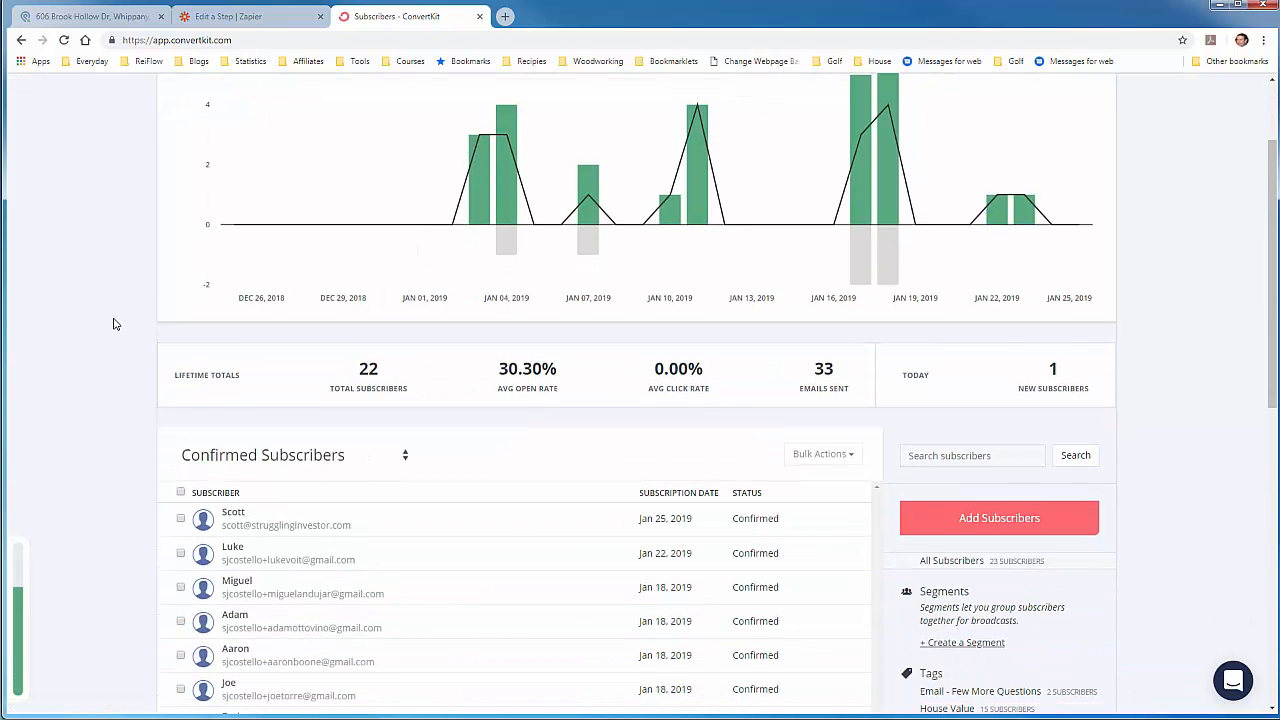
{"action": "left_click", "coordinate": [405, 459]}
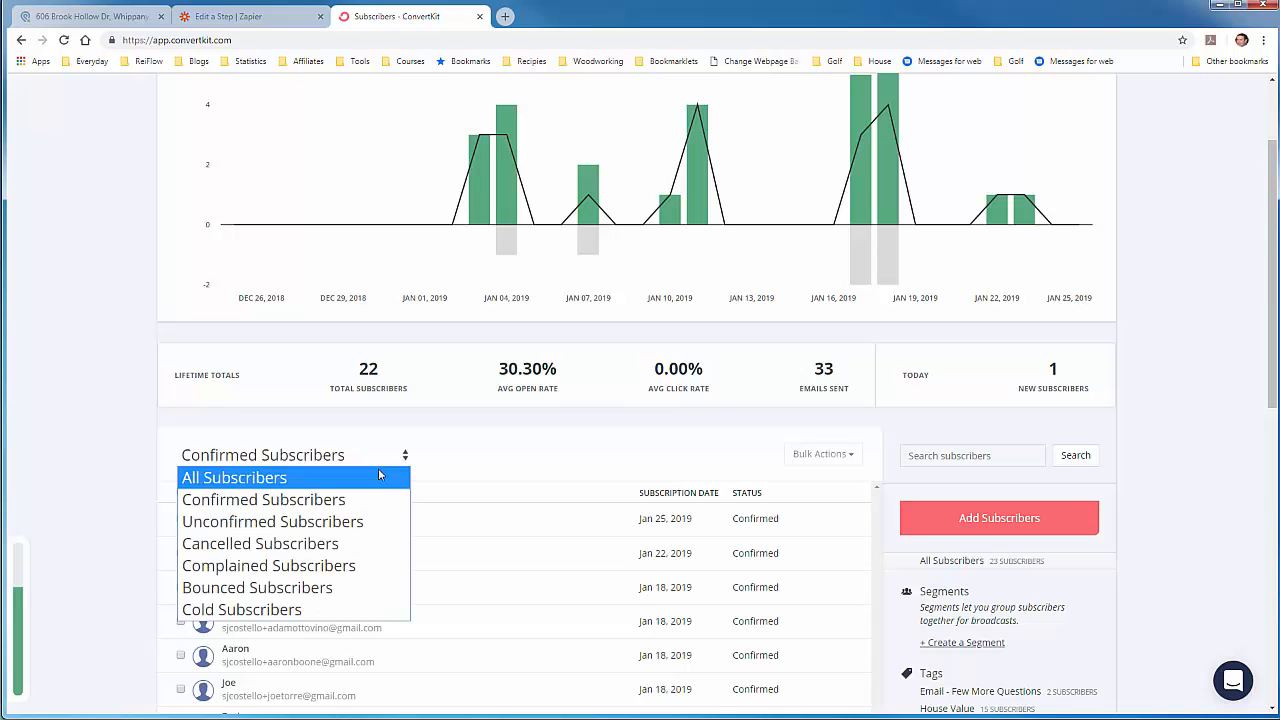
{"action": "left_click", "coordinate": [374, 474]}
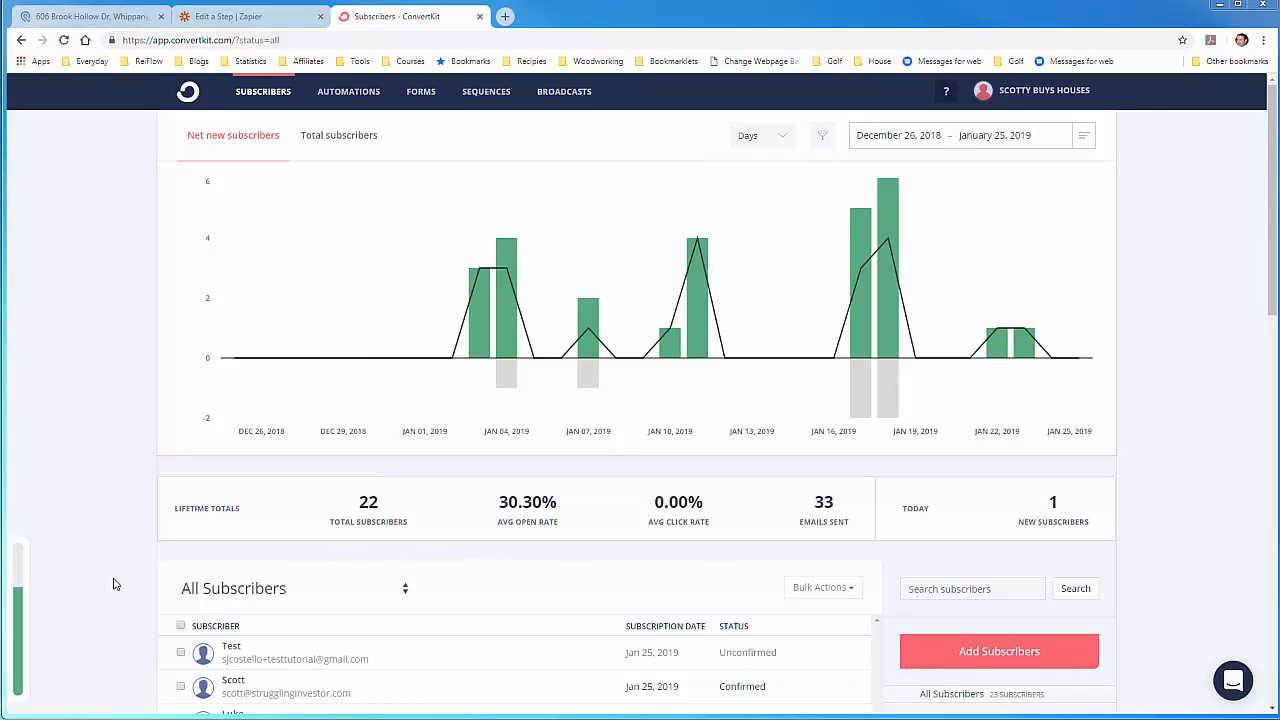
Open the Test subscriber's record and examine its transferred fields, highlighting the Item ID value.
{"action": "left_click", "coordinate": [218, 655]}
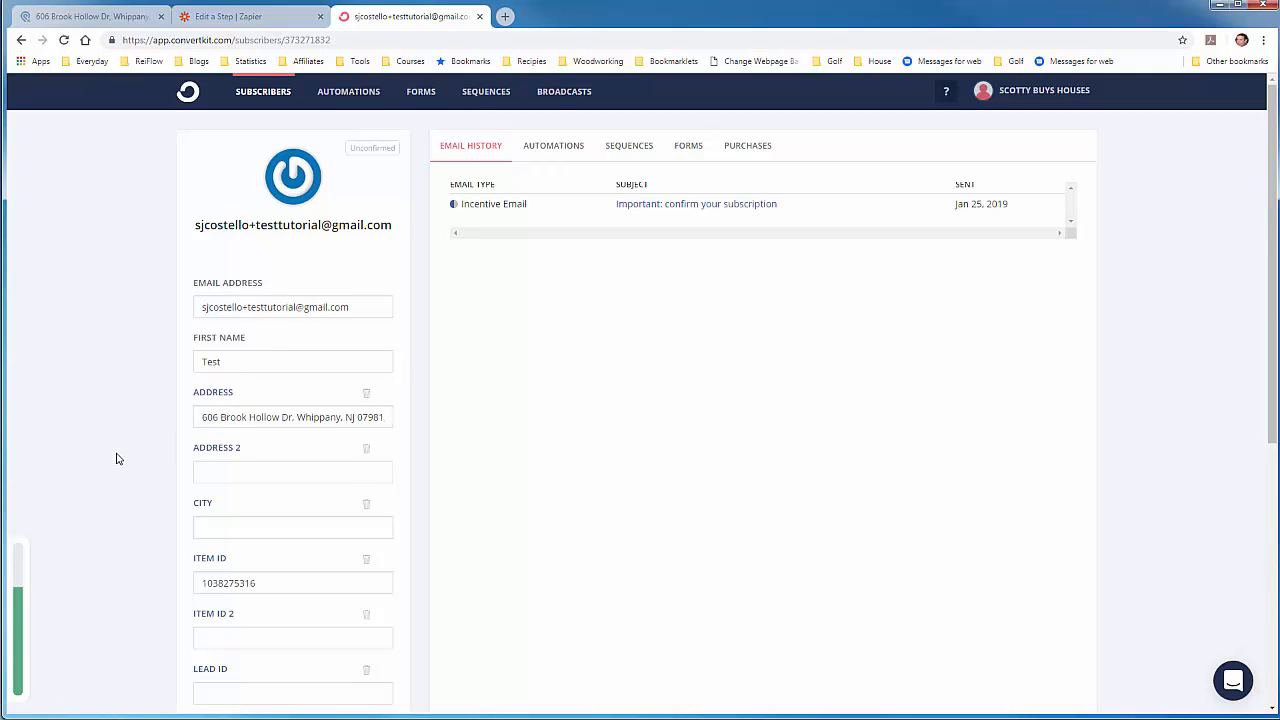
{"action": "scroll", "coordinate": [117, 459], "scroll_direction": "down", "scroll_amount": 1}
{"action": "left_click_drag", "start_coordinate": [249, 449], "coordinate": [150, 441]}
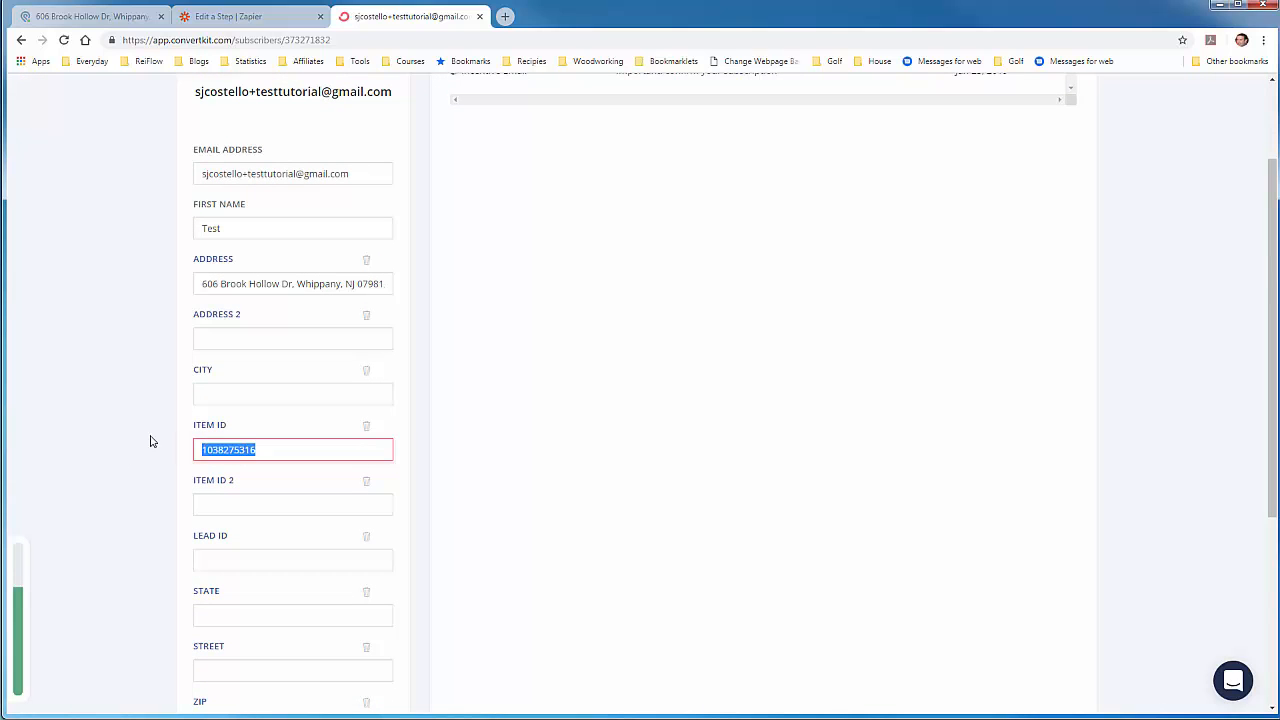